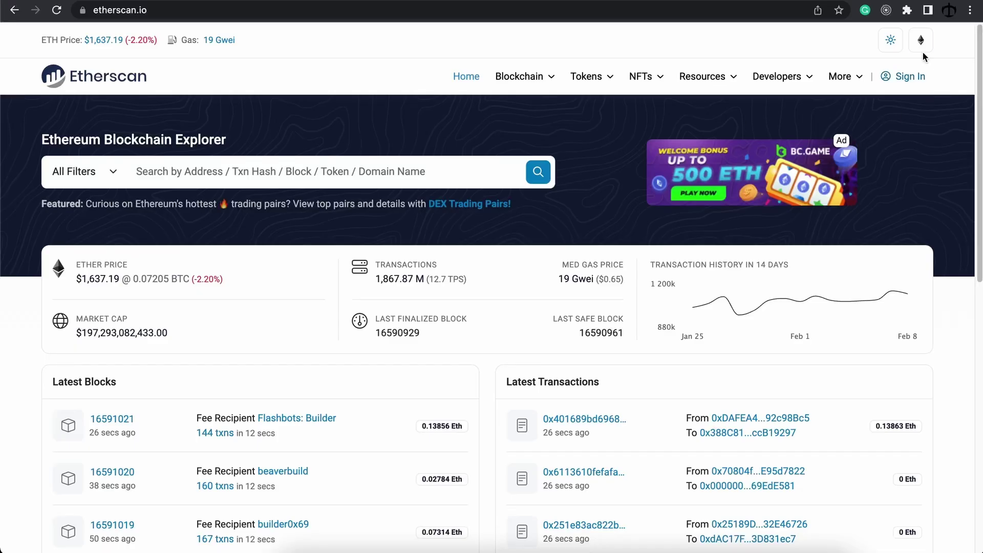
Step: From MetaMask's Ethereum Mainnet network list, open the Add a network page of popular networks
left_click(907, 10)
left_click(775, 162)
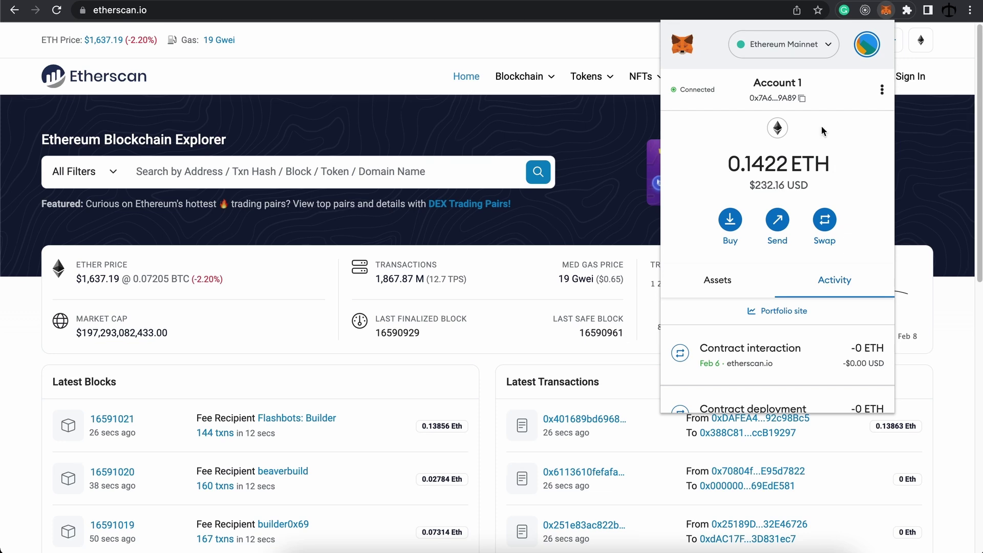
left_click(808, 47)
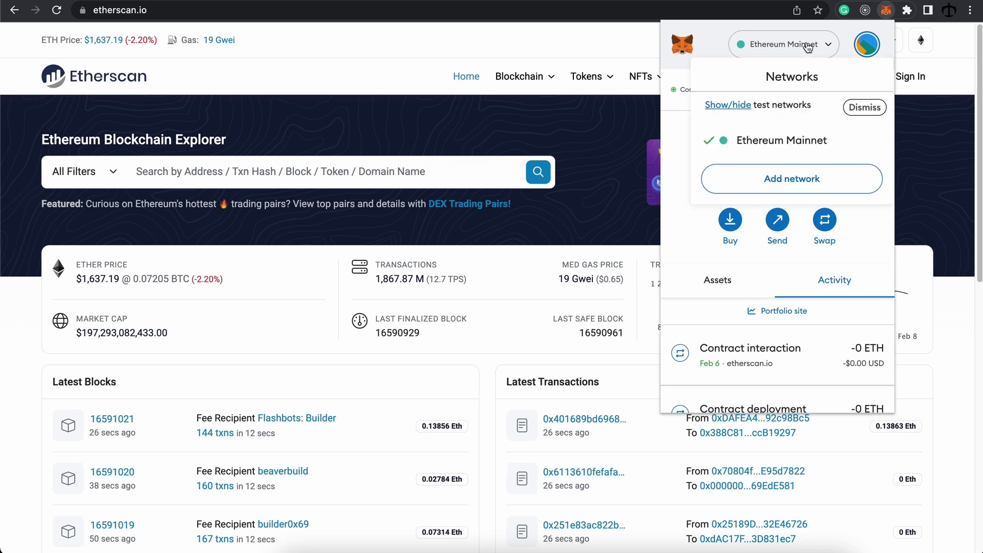
left_click(800, 182)
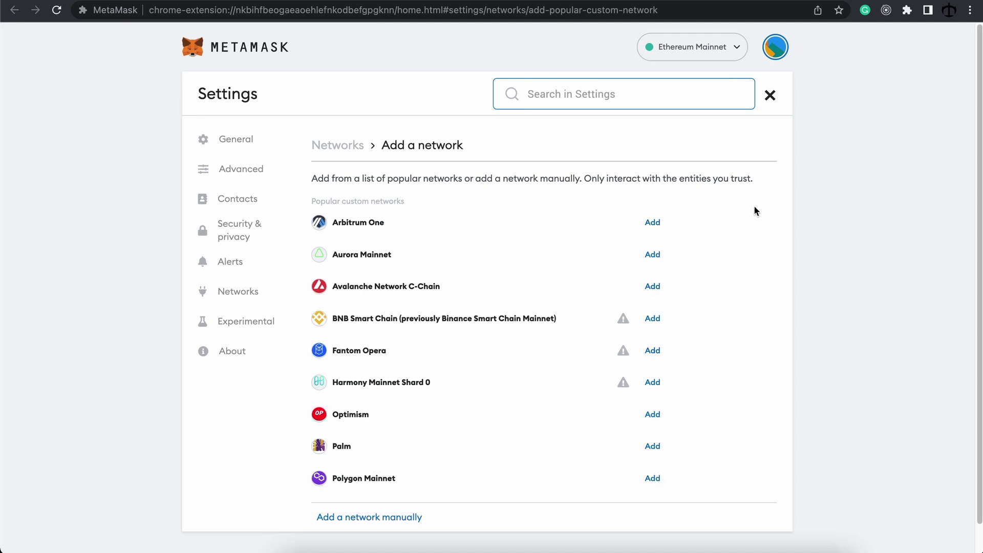
left_click(477, 481)
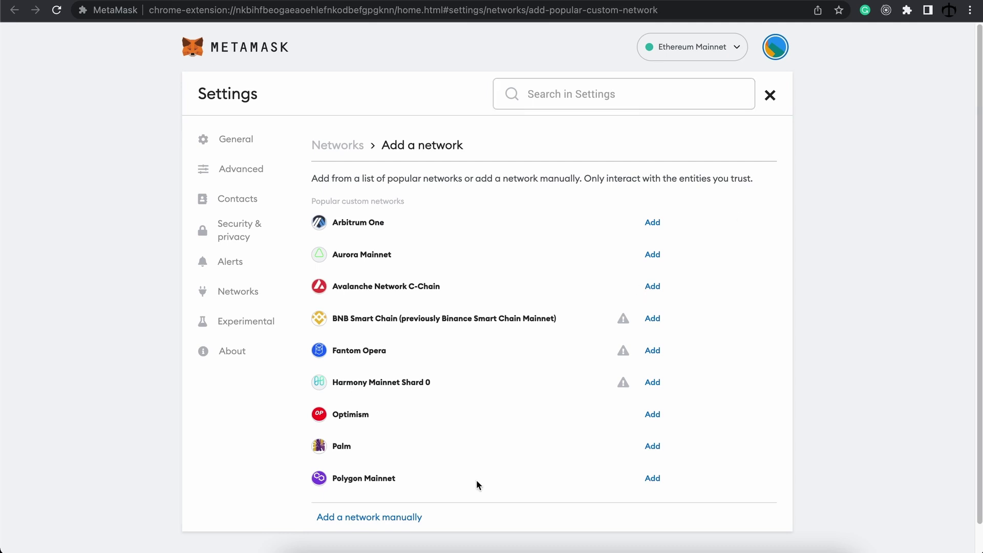
Step: Open the manual network form and go through its RPC URL, Chain ID, currency symbol and explorer fields
left_click(407, 517)
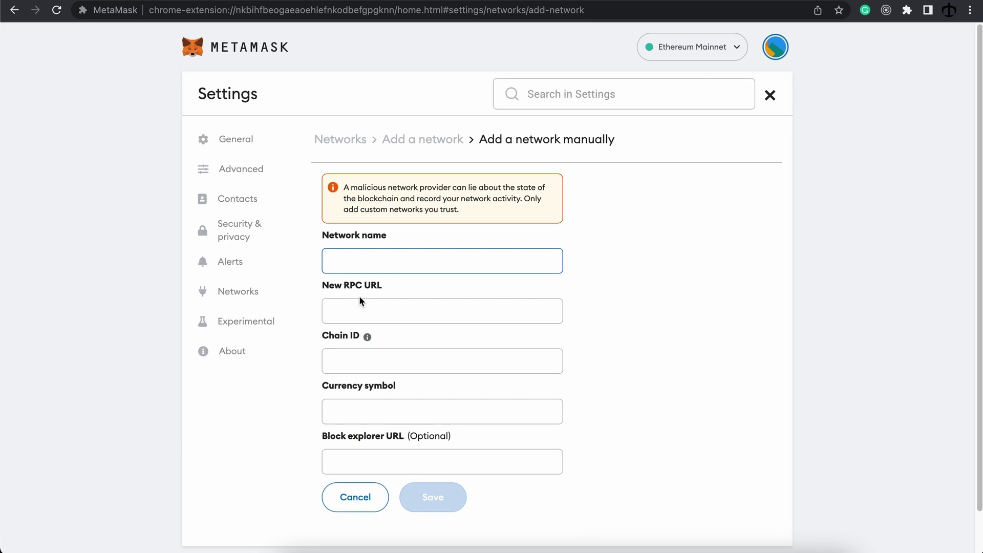
left_click(373, 308)
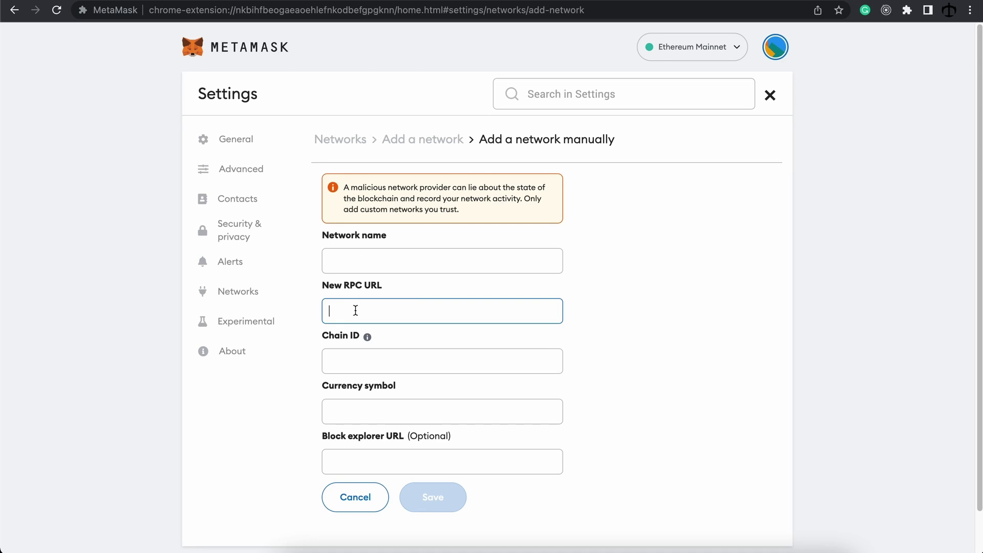
left_click(351, 356)
left_click(515, 408)
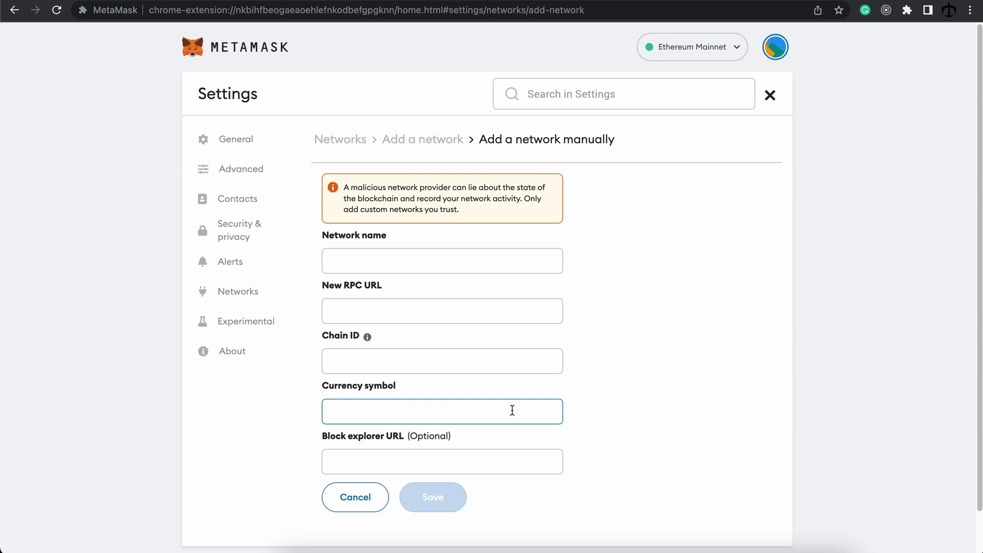
left_click(502, 460)
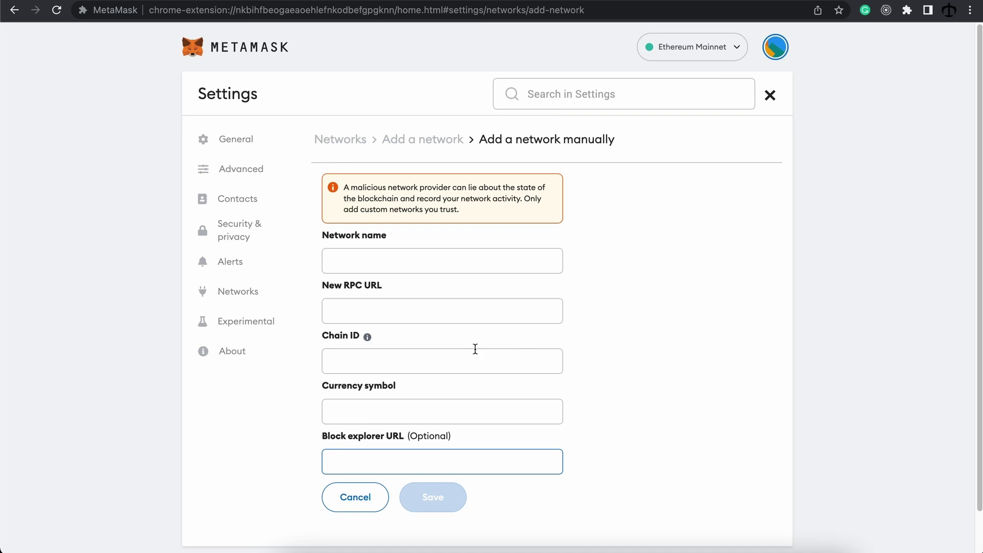
Step: In Networks settings, view the Goerli, Sepolia and Localhost 8545 details, ending on Goerli (chain ID 5)
left_click(229, 293)
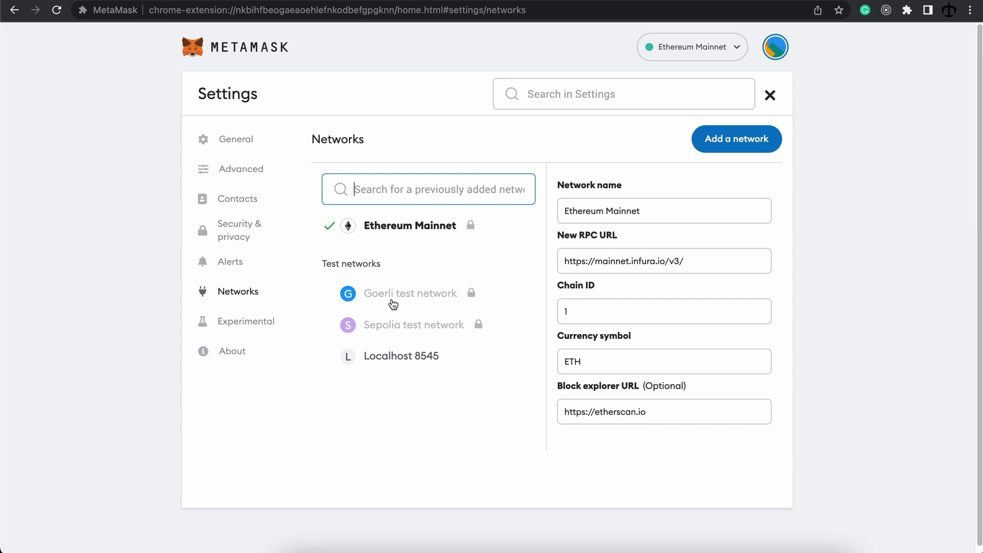
left_click(439, 298)
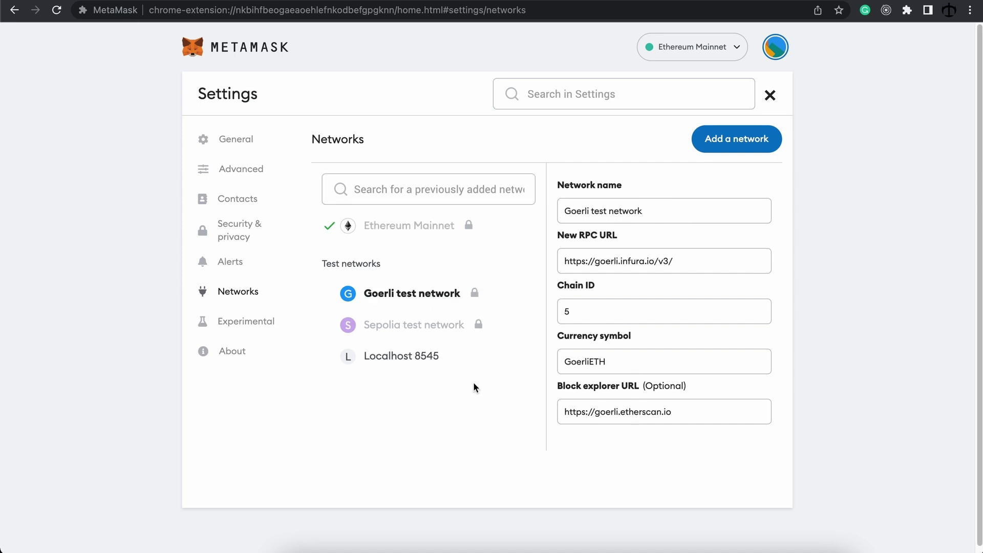
left_click(391, 329)
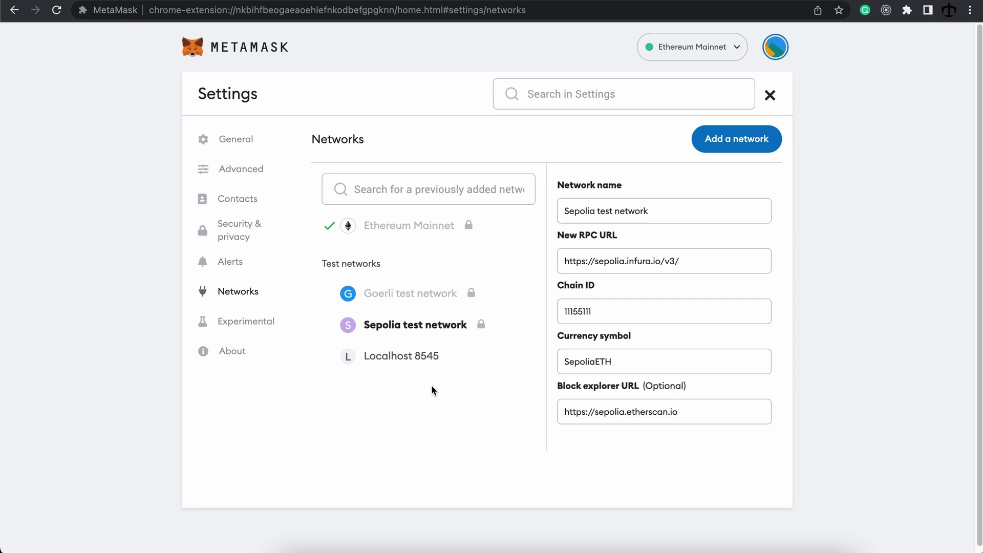
left_click(403, 358)
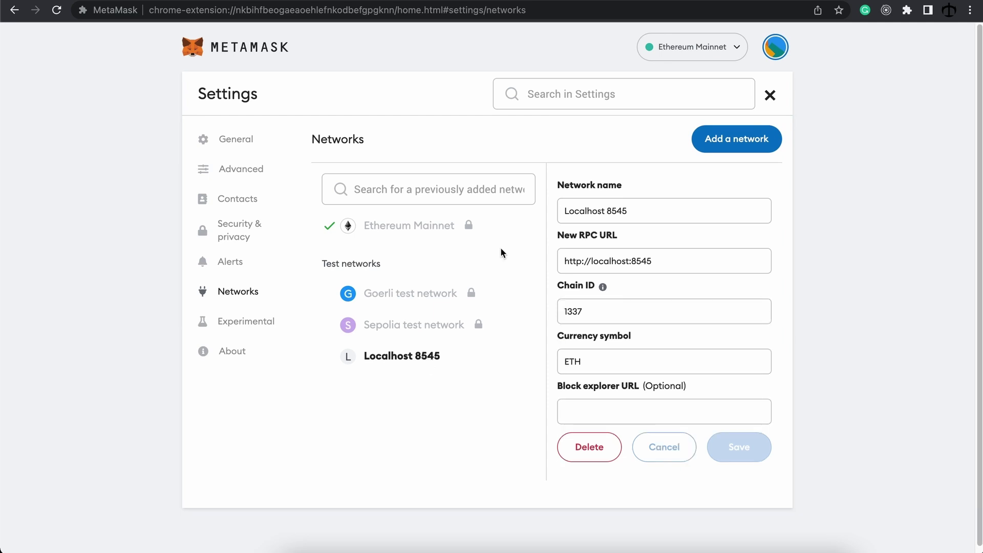
left_click(422, 297)
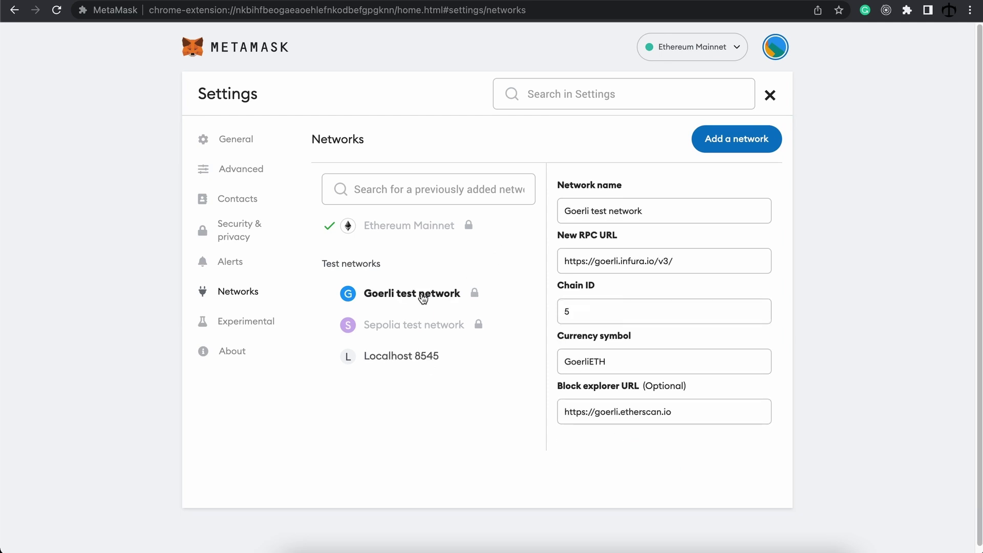
Step: Switch on Show test networks in Advanced settings and confirm the test networks now appear in the network list
left_click(712, 56)
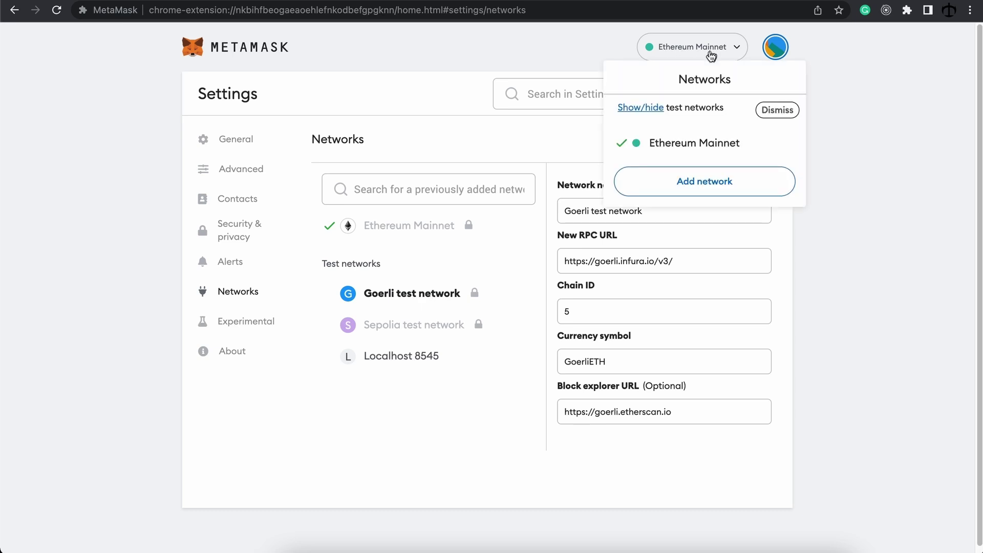
left_click(657, 109)
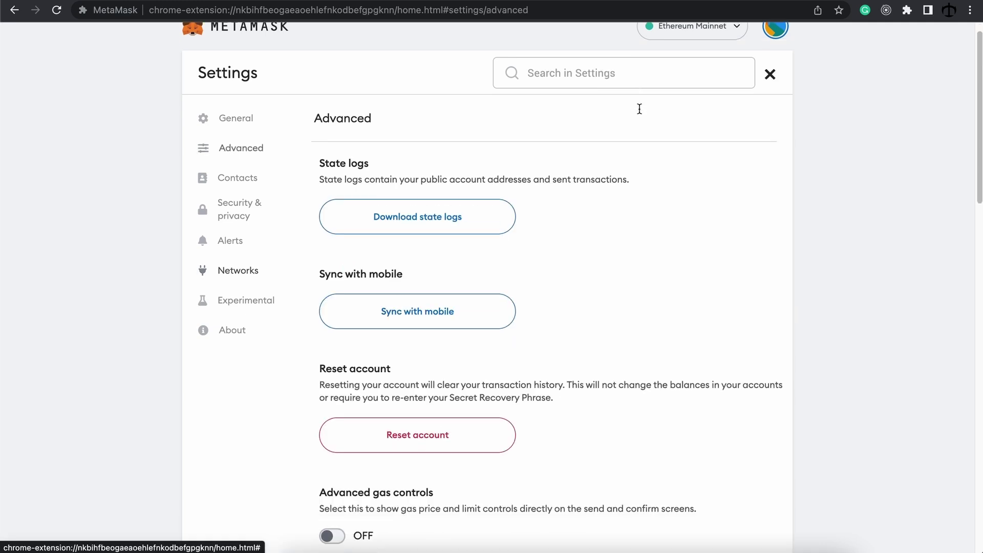
scroll(446, 181, "up", 15)
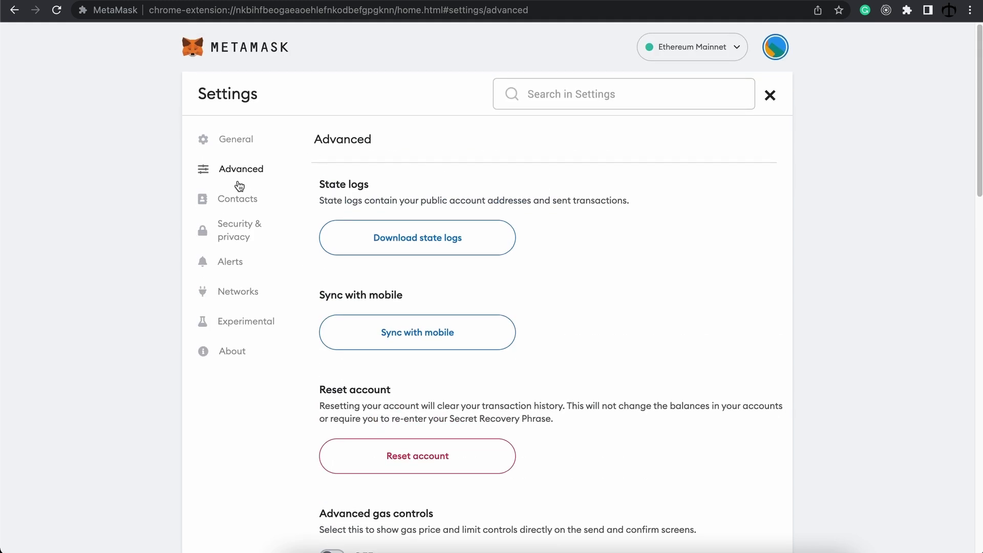
scroll(439, 185, "down", 7)
scroll(437, 183, "down", 4)
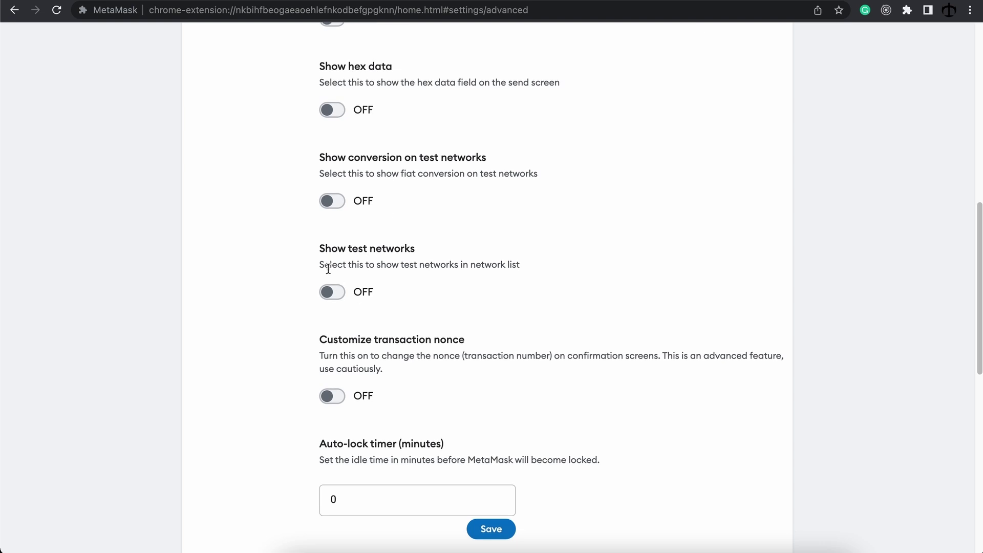
left_click(333, 292)
scroll(471, 276, "down", 3)
scroll(461, 235, "up", 10)
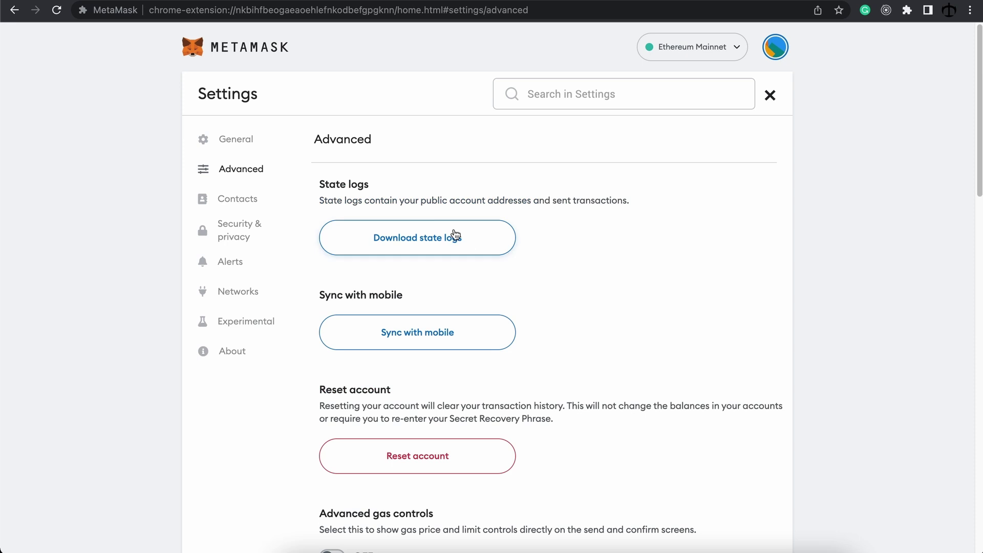
left_click(252, 137)
left_click(691, 49)
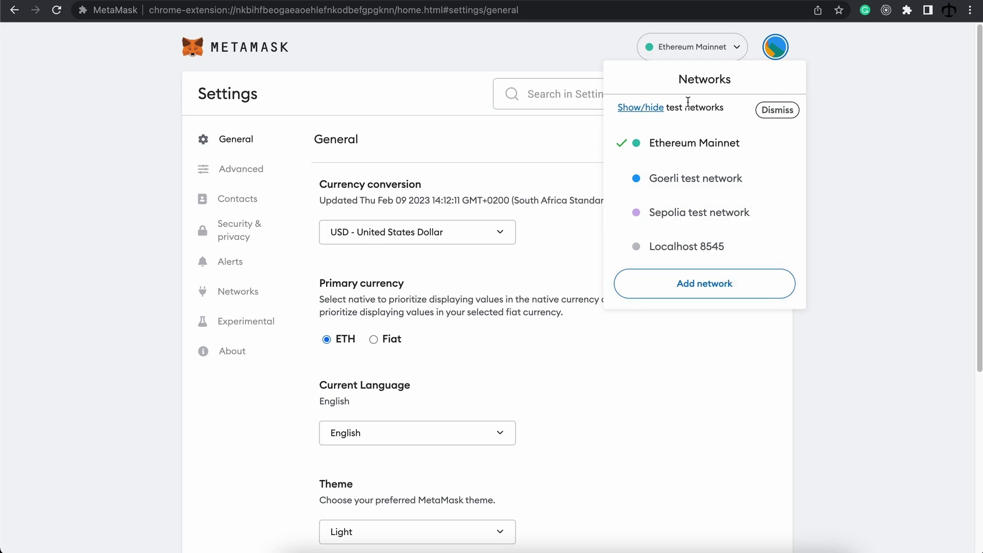
Step: Revisit the Add a network manually form, then close the network list and leave MetaMask for Etherscan
left_click(687, 46)
left_click(688, 46)
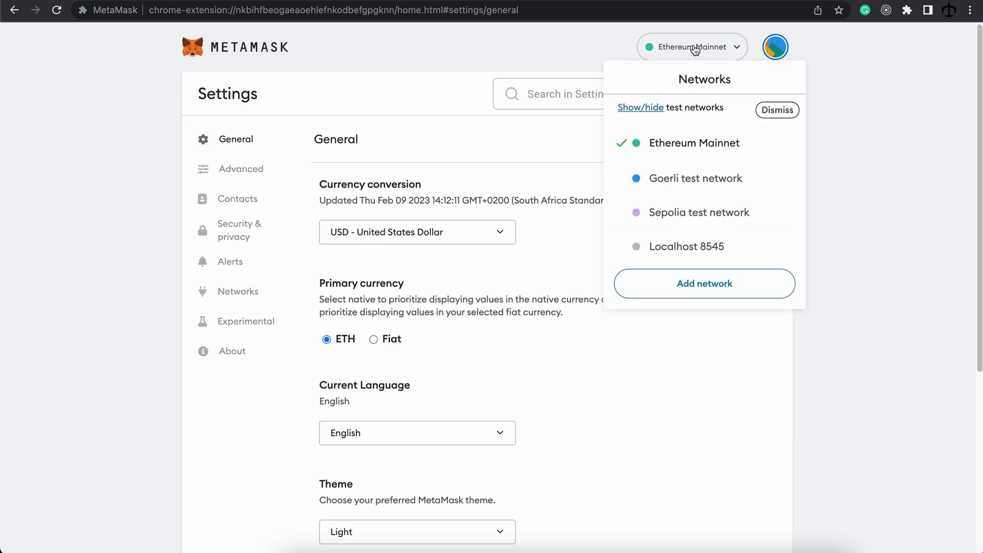
left_click(692, 295)
left_click(369, 517)
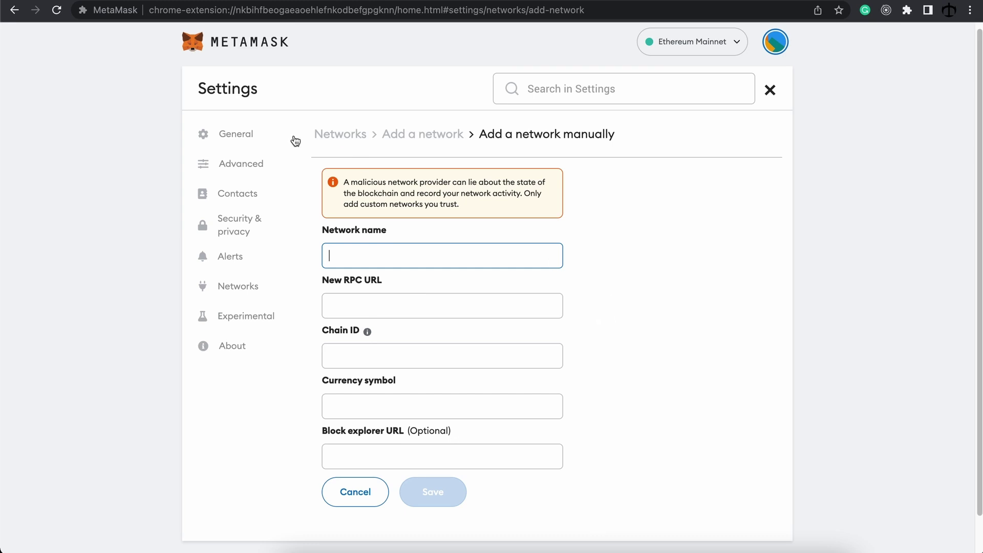
left_click(689, 43)
left_click(687, 41)
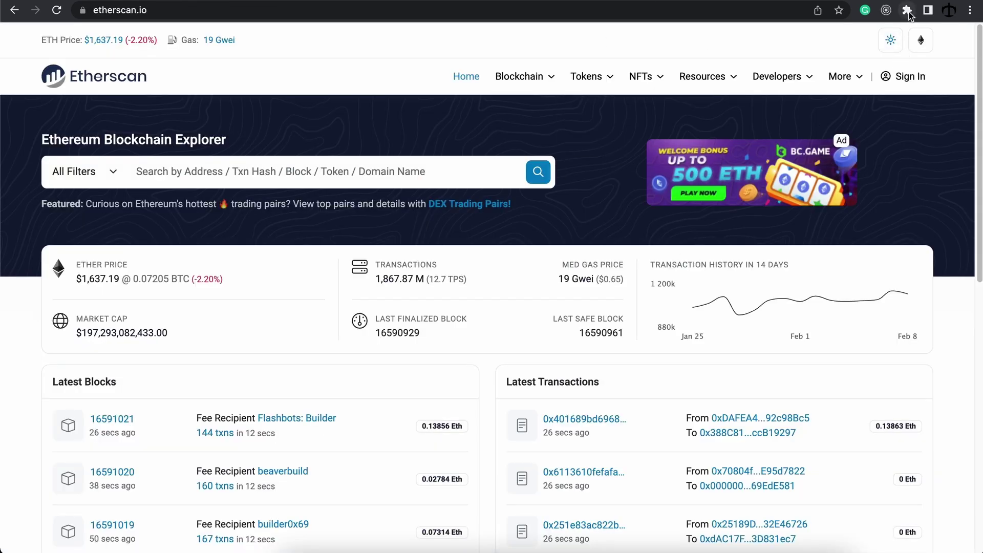
left_click(907, 10)
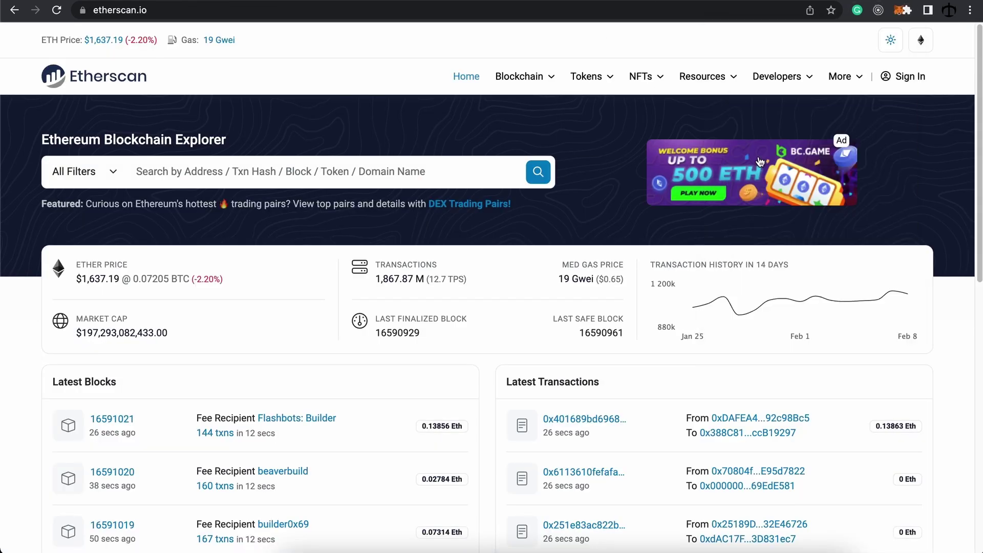
Step: In the MetaMask wallet, switch between Goerli and Sepolia to compare their balances
left_click(760, 157)
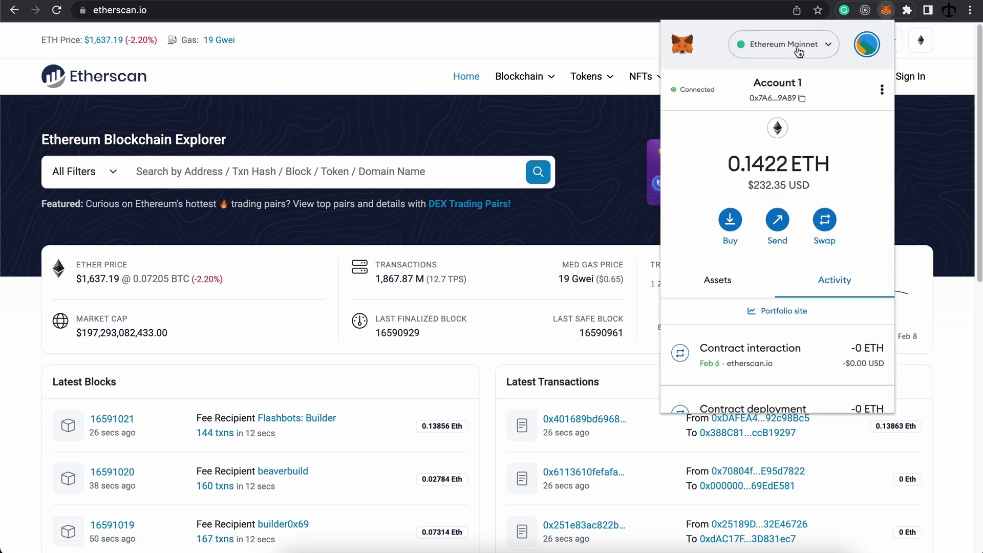
left_click(796, 51)
left_click(781, 177)
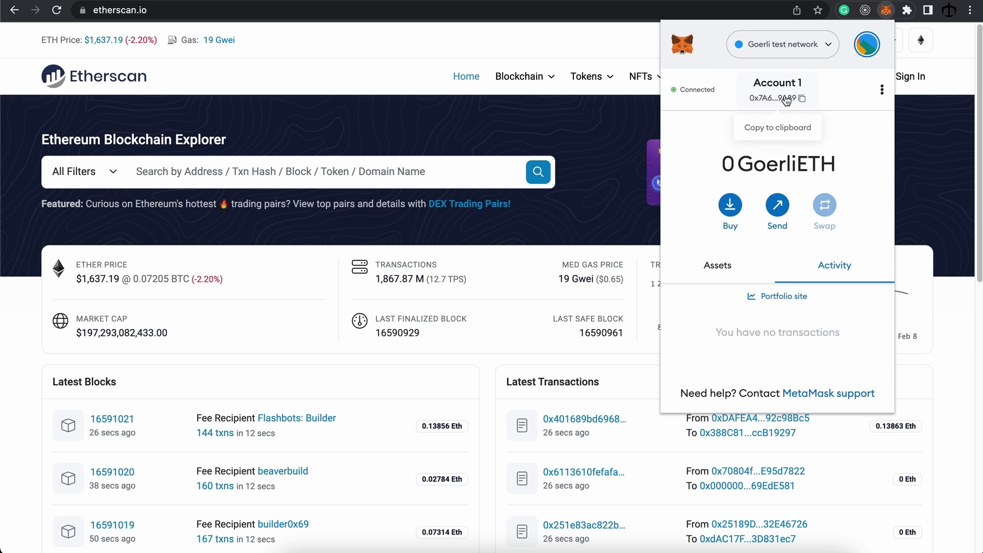
left_click(781, 44)
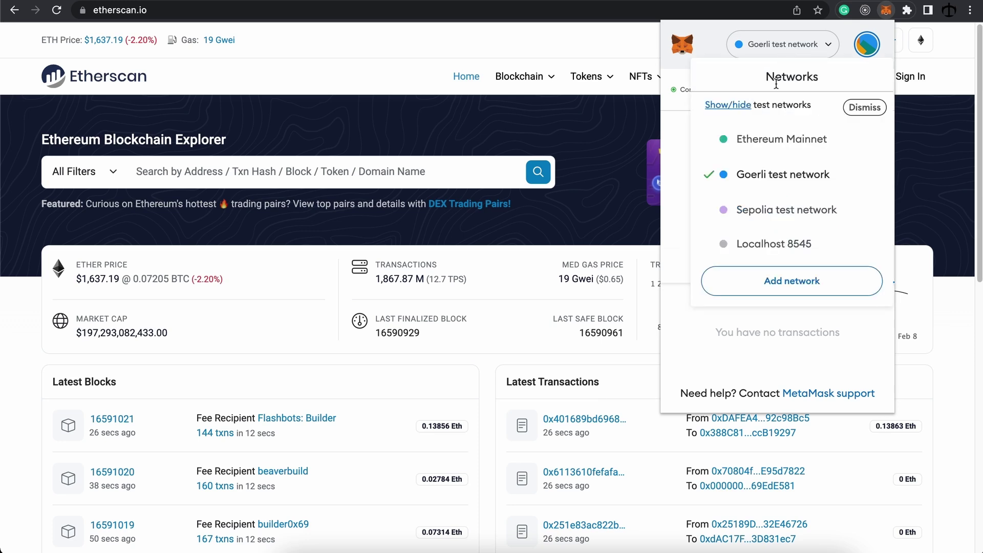
left_click(783, 209)
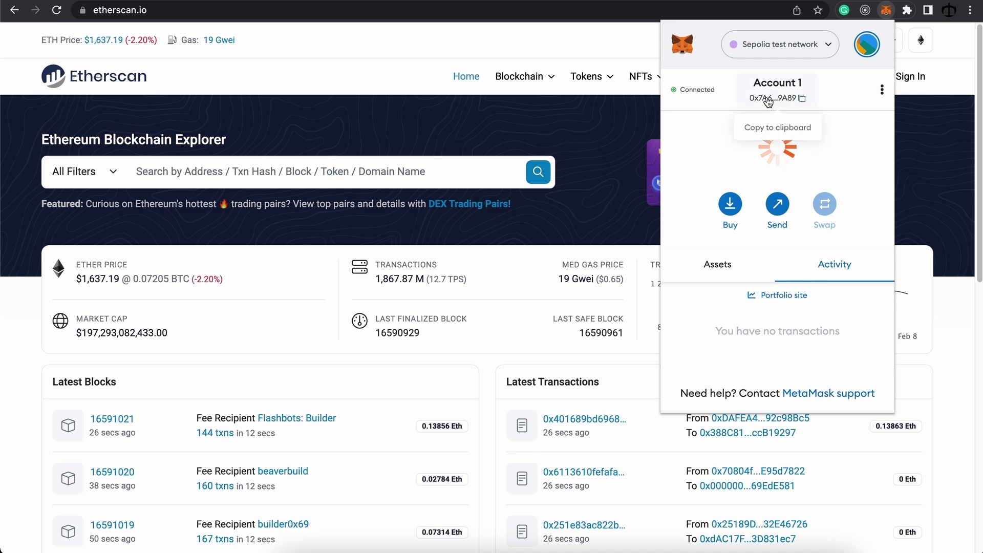
left_click(773, 44)
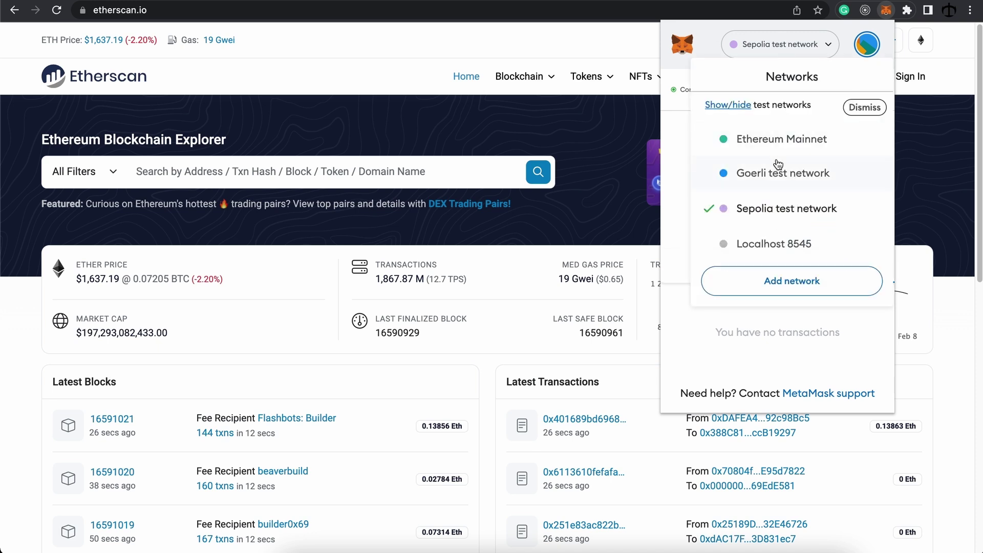
left_click(775, 165)
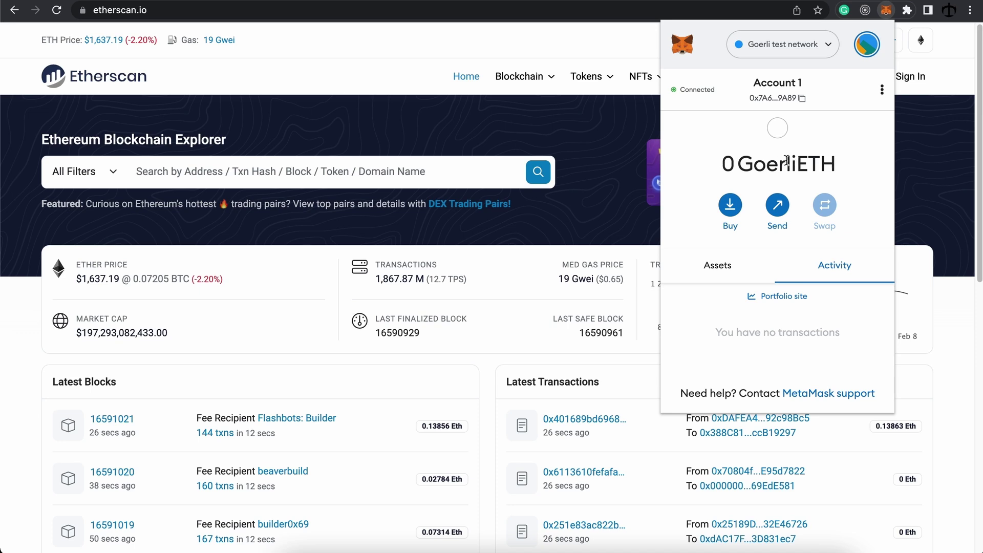
Step: Check the Ethereum Mainnet balance of 0.1422 ETH, then switch back to Goerli at 0 GoerliETH
left_click(771, 51)
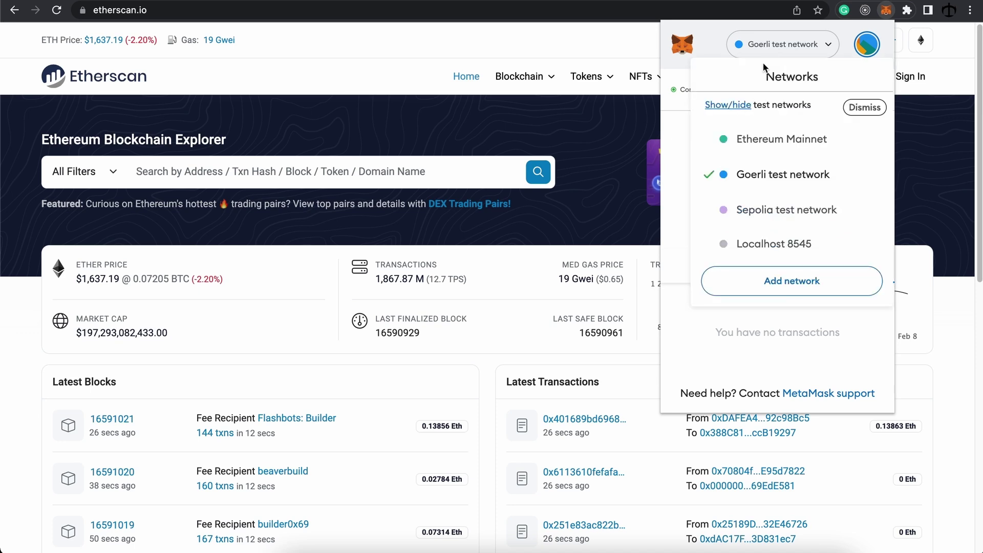
left_click(777, 137)
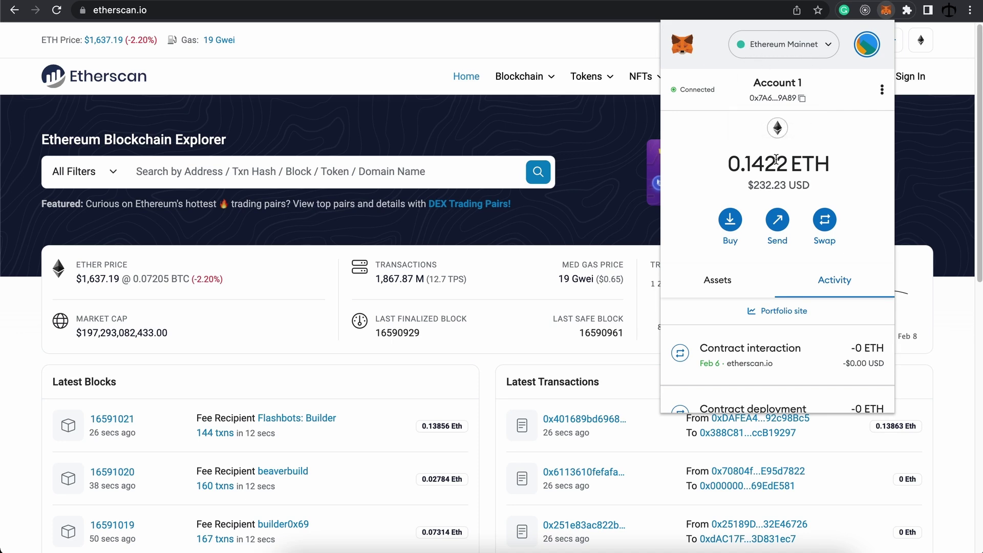
left_click_drag(733, 163, 831, 164)
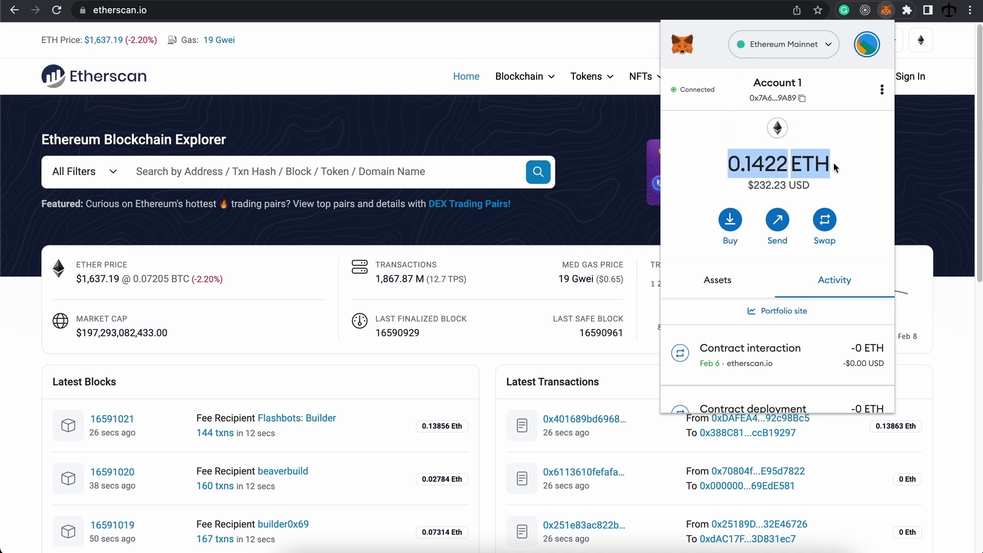
left_click(772, 54)
left_click(771, 177)
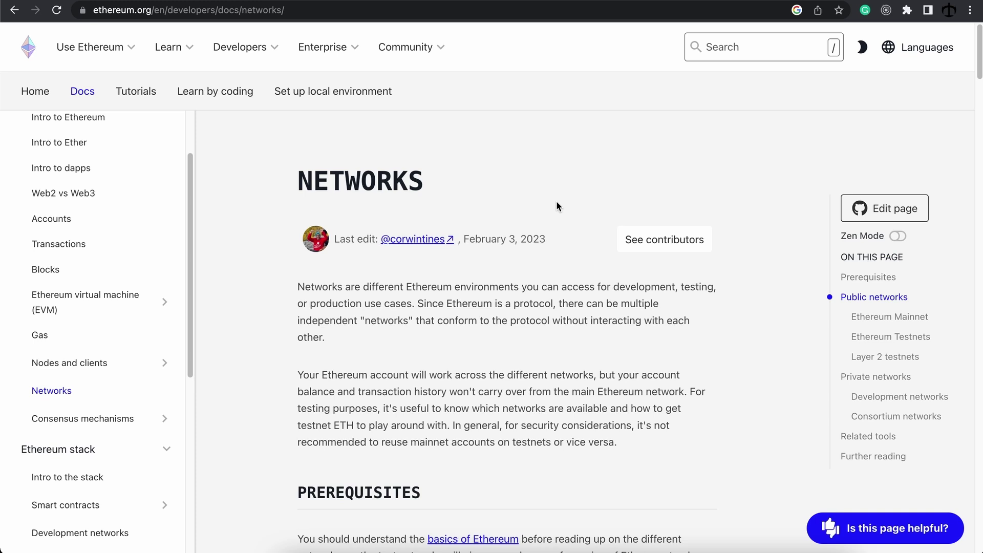
Step: Scroll the Networks docs to Sepolia's Resources and Faucets lists, including Grabteeth and FaucETH
scroll(556, 202, "down", 7)
scroll(557, 201, "down", 8)
scroll(556, 201, "down", 8)
scroll(556, 202, "down", 2)
scroll(548, 198, "up", 1)
scroll(343, 195, "down", 3)
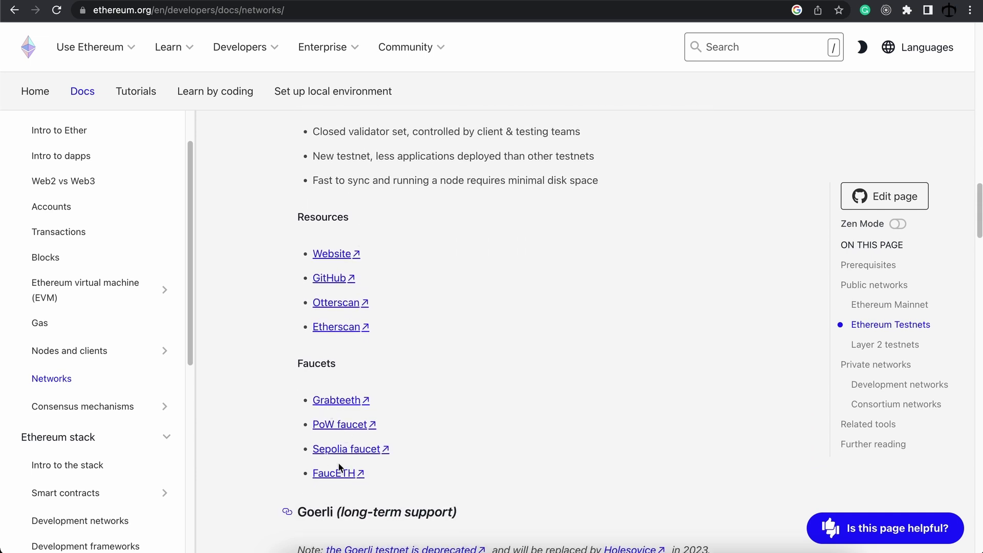
left_click(351, 454)
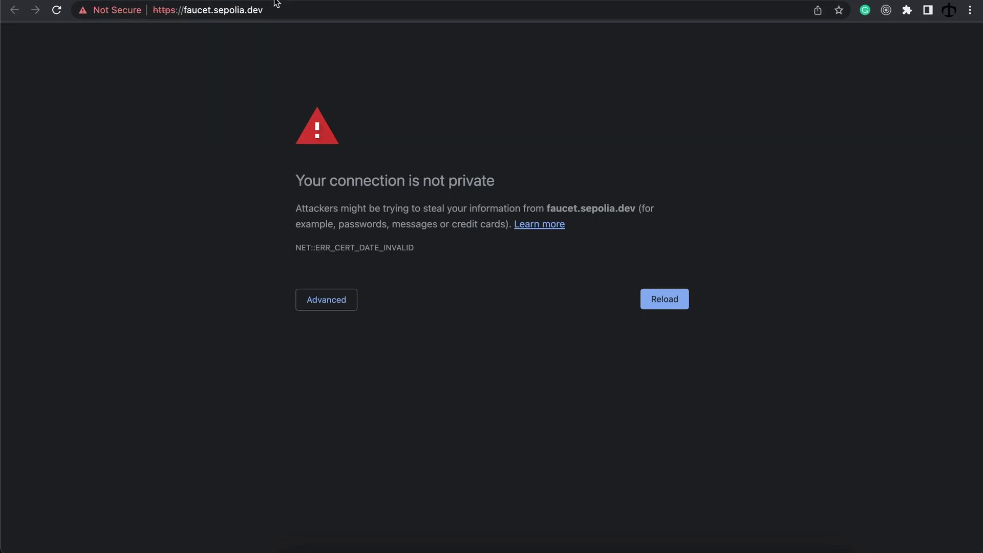
left_click(277, 2)
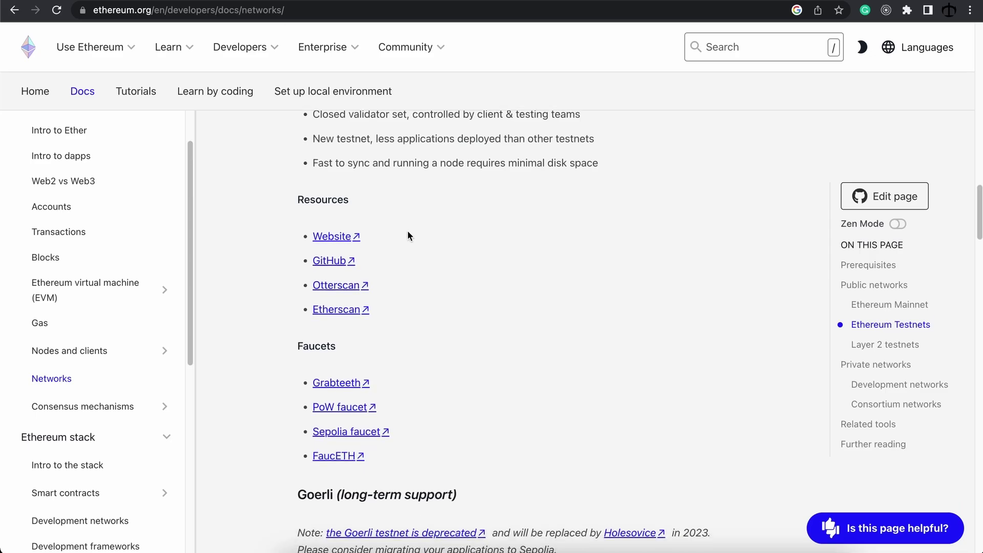
Step: Scroll down to the Goerli section's Faucets list showing the All That Node Goerli Faucet
scroll(407, 229, "down", 4)
scroll(402, 222, "down", 5)
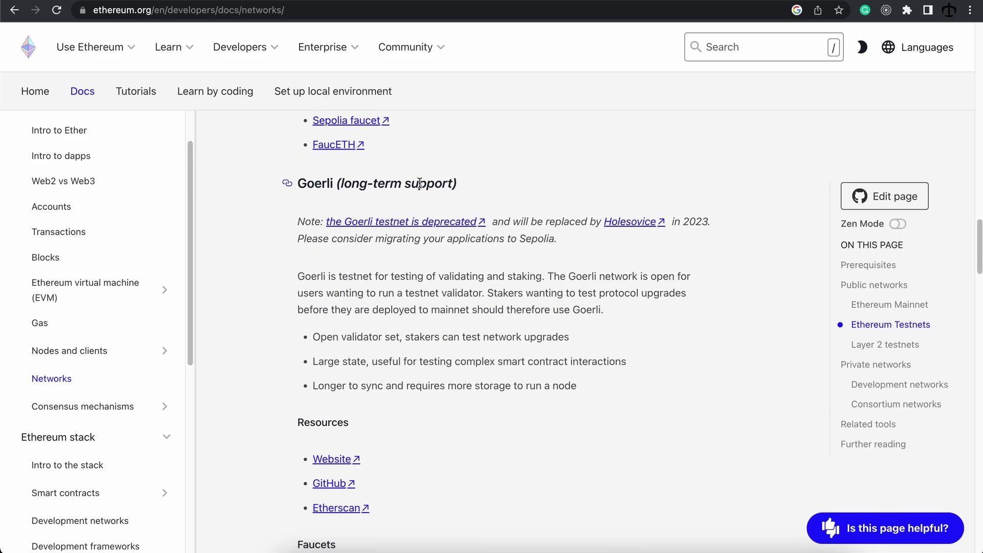
scroll(355, 318, "down", 2)
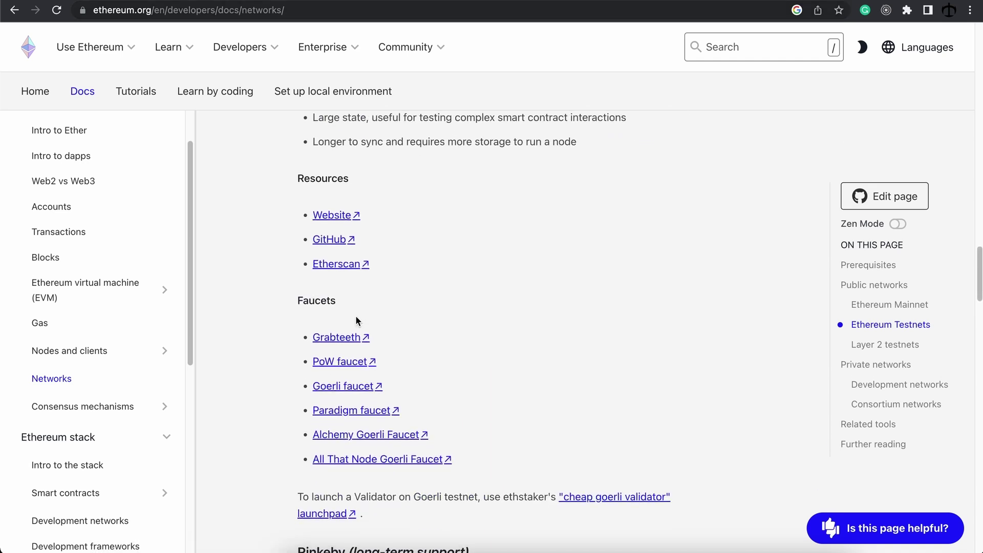
scroll(356, 321, "down", 1)
scroll(396, 337, "down", 1)
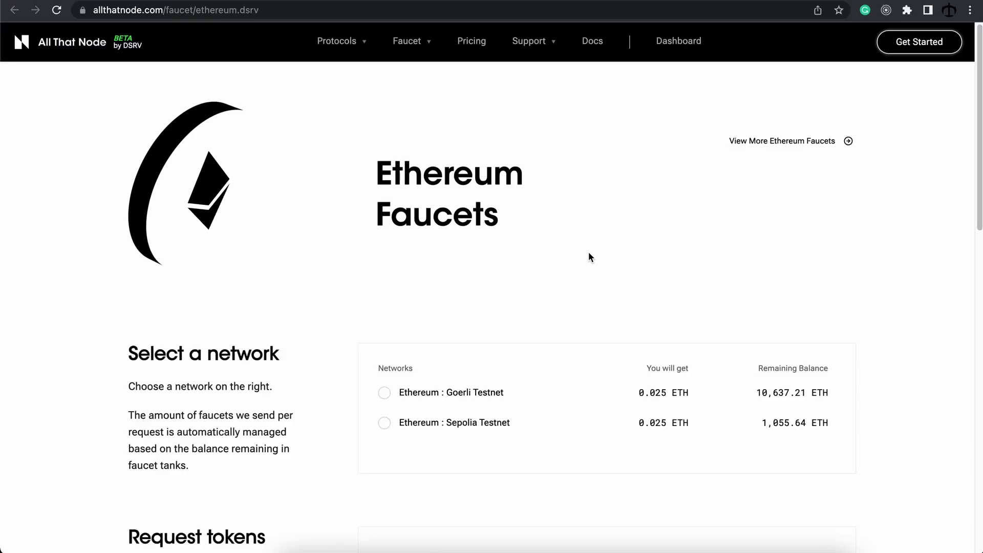
Step: Scroll the All That Node faucet page down to the Select a network and Request tokens sections
scroll(589, 252, "down", 2)
scroll(589, 252, "down", 1)
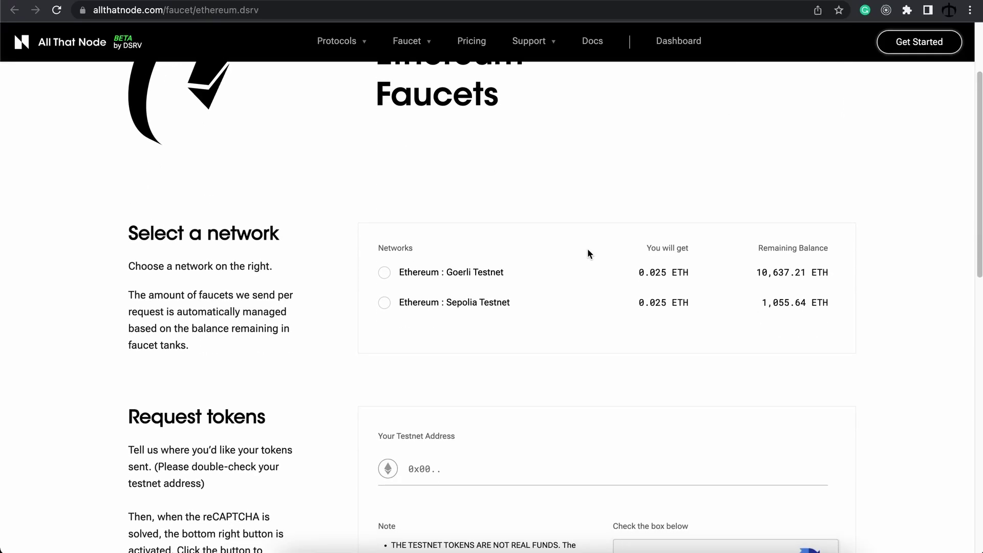
scroll(588, 251, "down", 1)
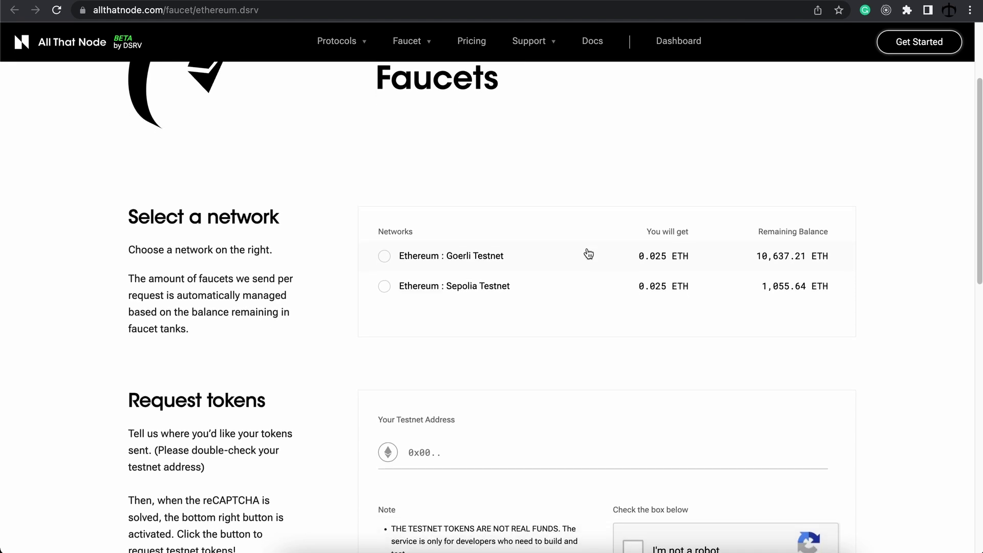
scroll(588, 254, "down", 3)
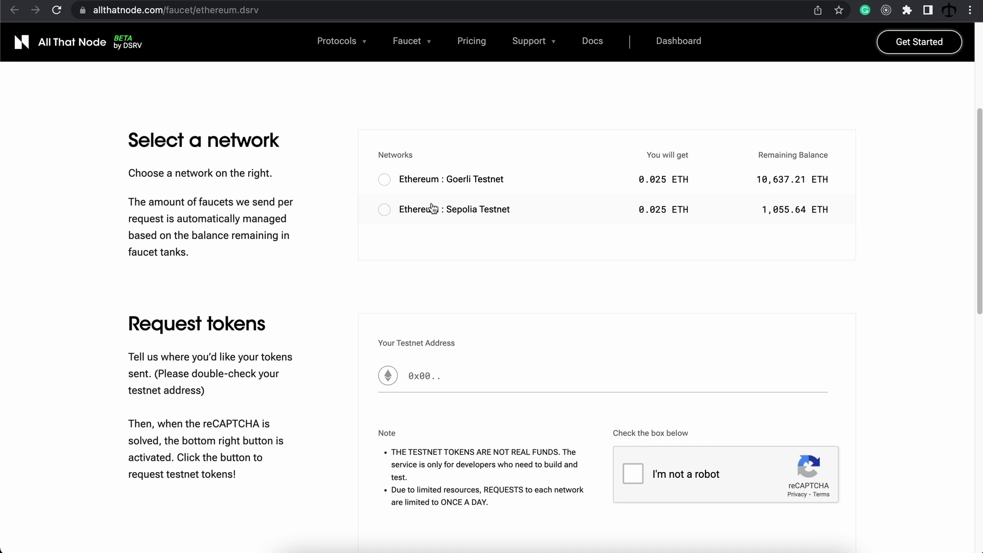
Step: Select Ethereum : Goerli Testnet and paste the MetaMask account address into Your Testnet Address
left_click(387, 186)
left_click(907, 9)
left_click(749, 163)
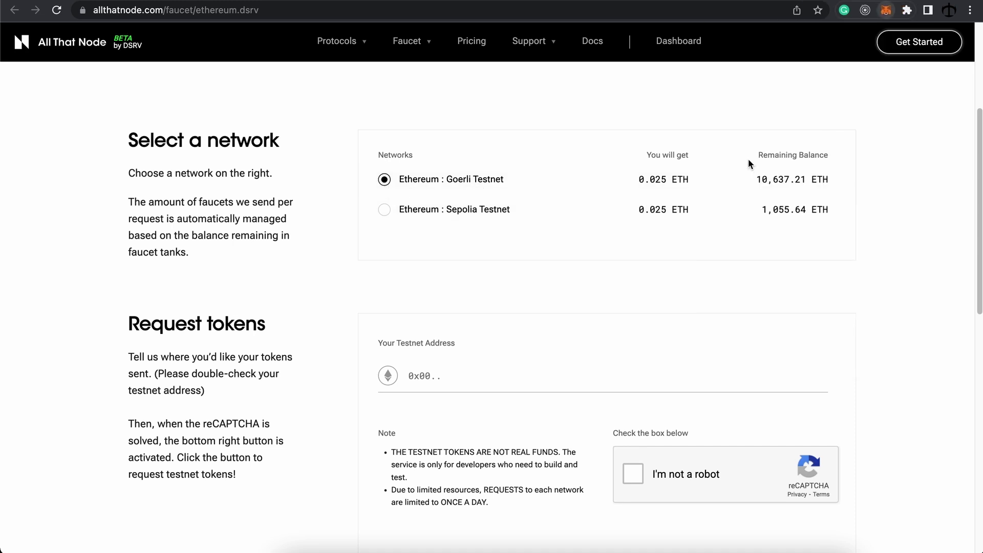
left_click(784, 100)
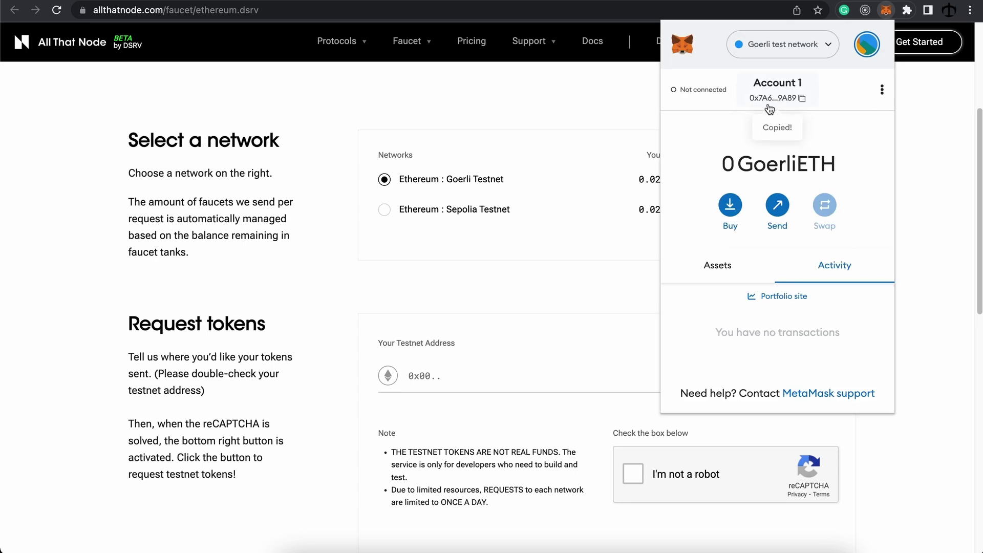
left_click(512, 377)
left_click(511, 378)
key("super+v")
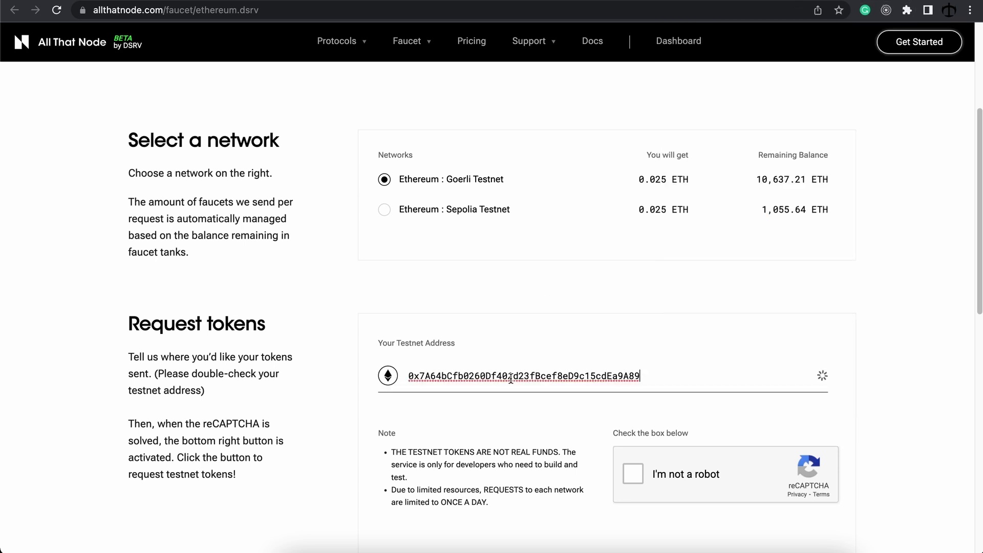
Step: Pass the reCAPTCHA and request the 0.025 ETH of Goerli test tokens
scroll(659, 394, "down", 2)
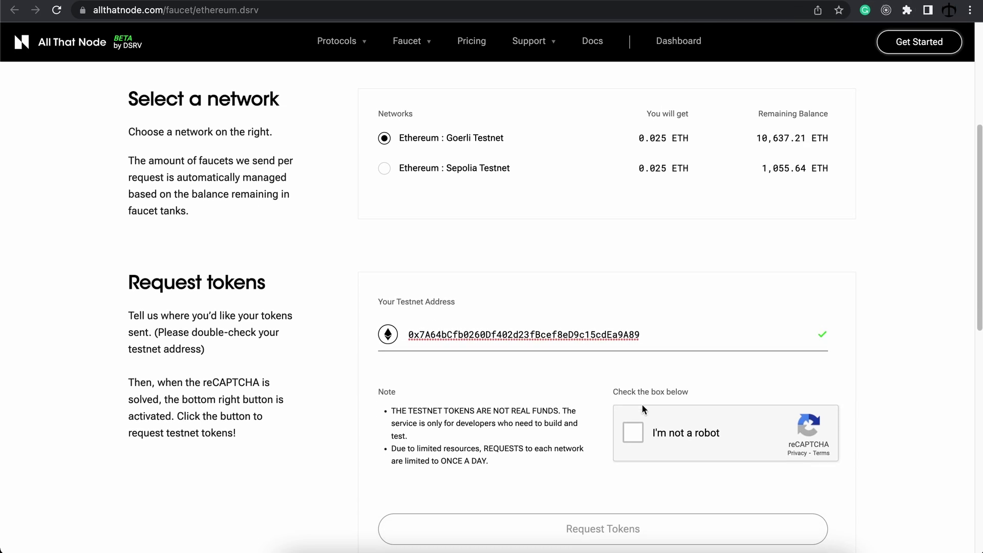
left_click(632, 431)
scroll(647, 366, "down", 4)
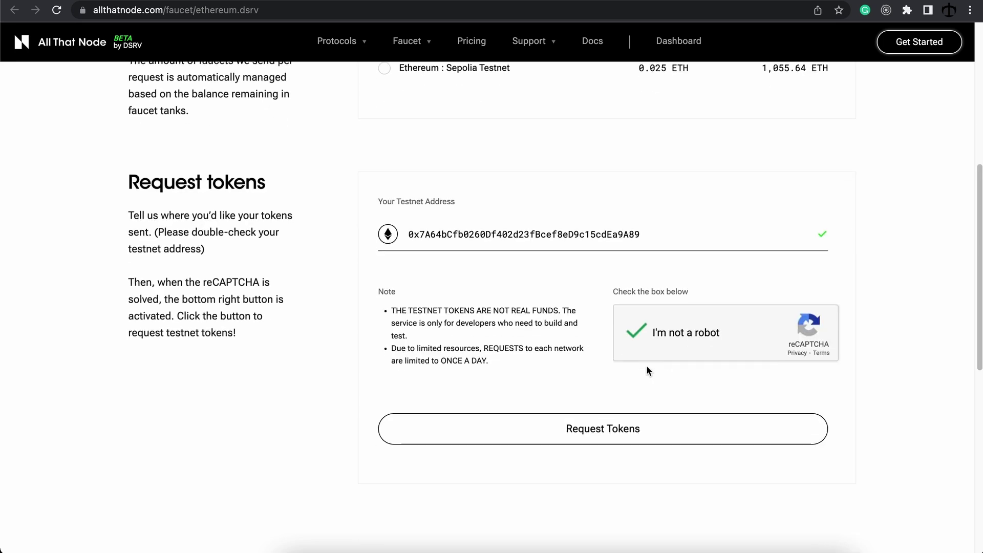
left_click(599, 439)
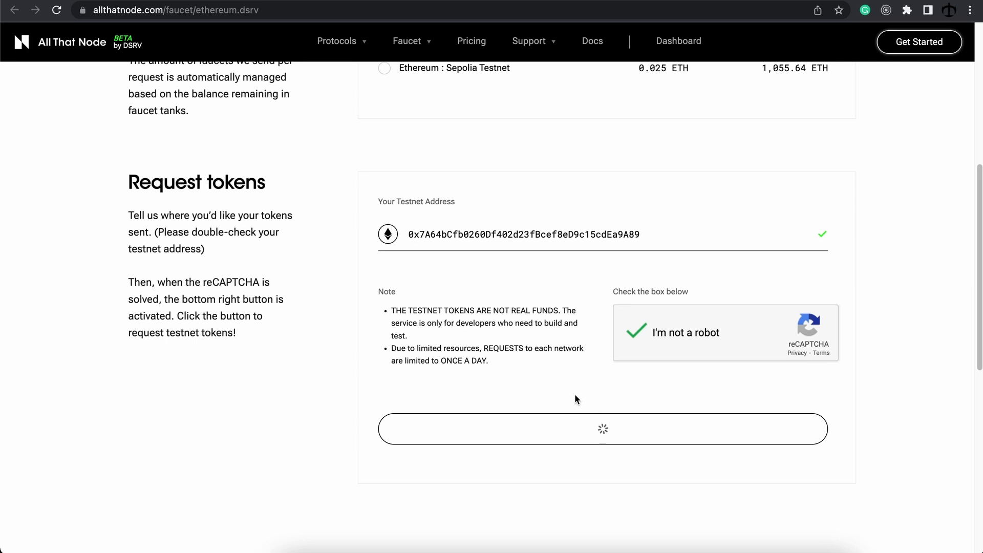
scroll(616, 266, "down", 3)
scroll(593, 298, "down", 2)
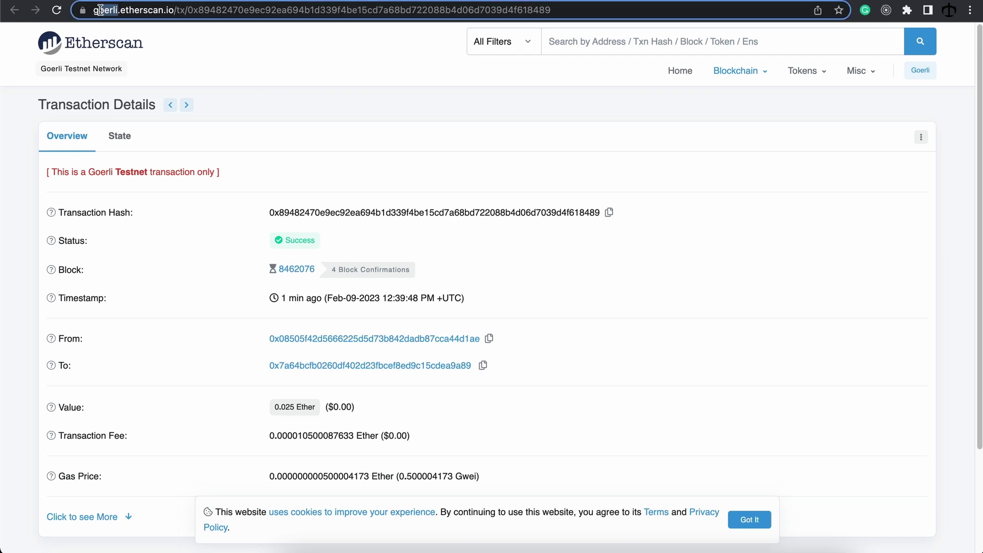
Step: Remove 'goerli' from the Etherscan address to look up the faucet transaction on mainnet Etherscan
double_click(119, 10)
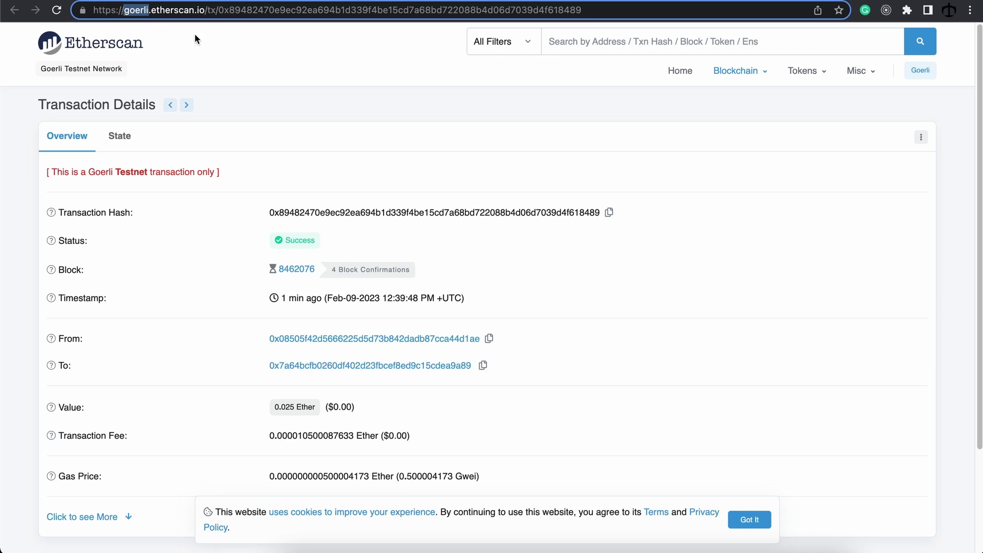
key("Delete")
key("Delete")
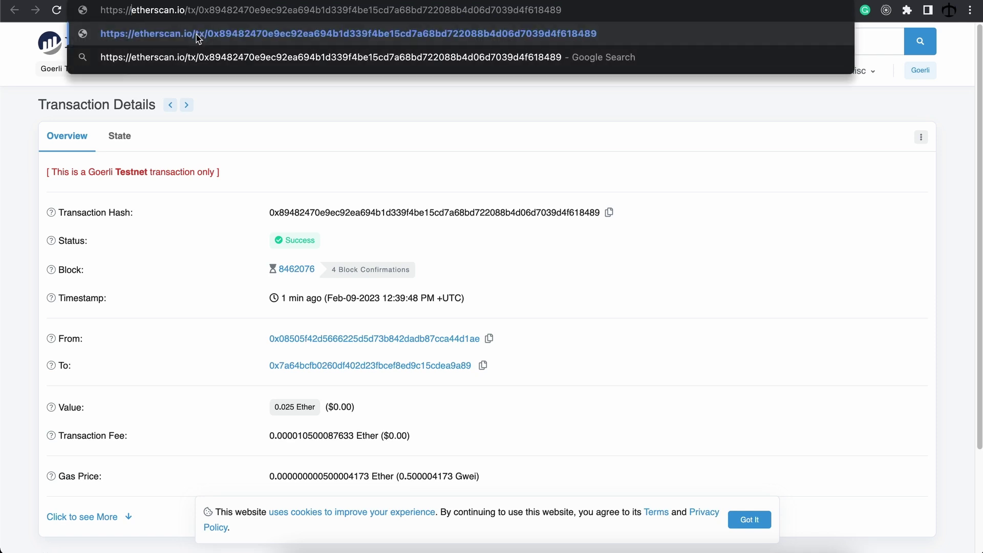
key("Return")
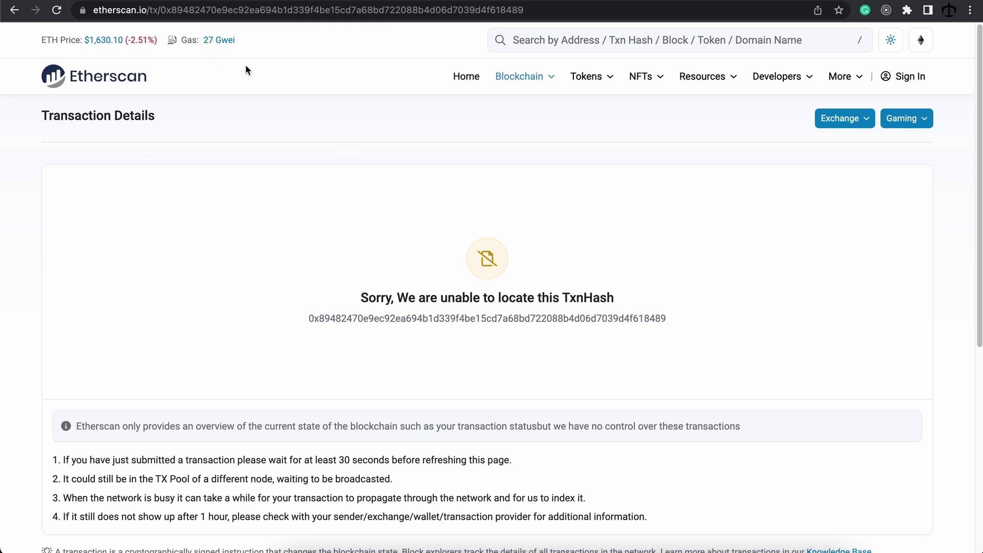
Step: Trim the address to the Etherscan home page, then confirm the transaction on Goerli Etherscan
left_click(166, 11)
left_click(153, 10)
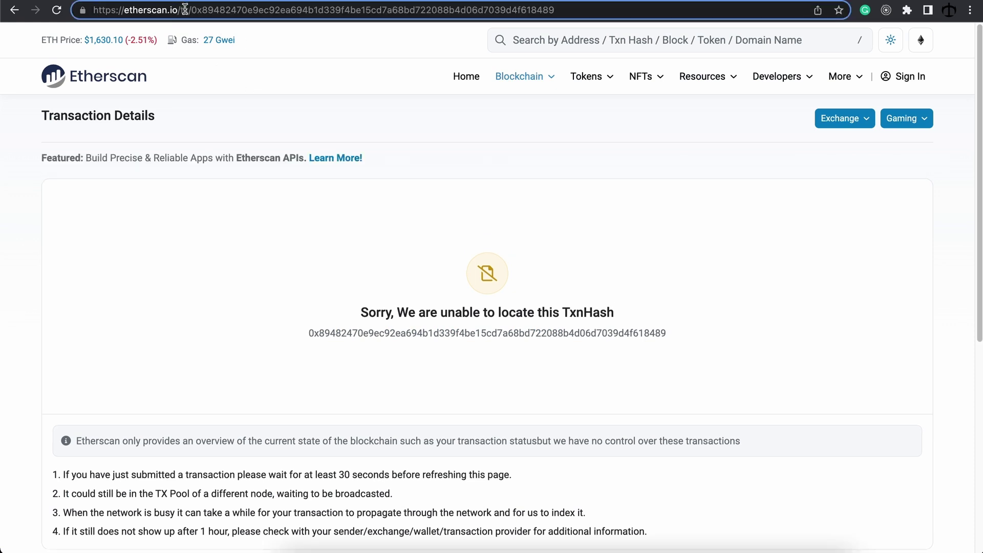
left_click_drag(184, 10, 574, 10)
key("BackSpace")
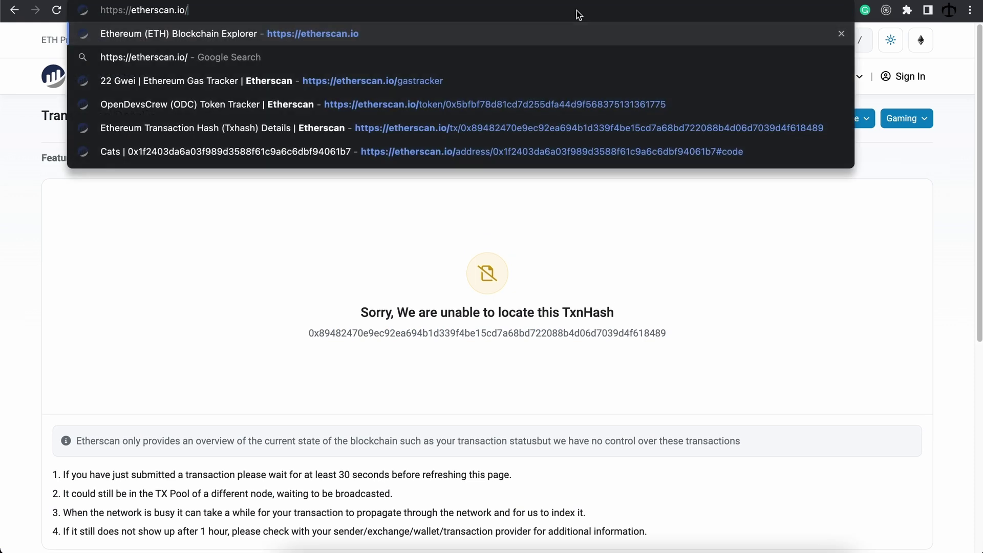
key("Return")
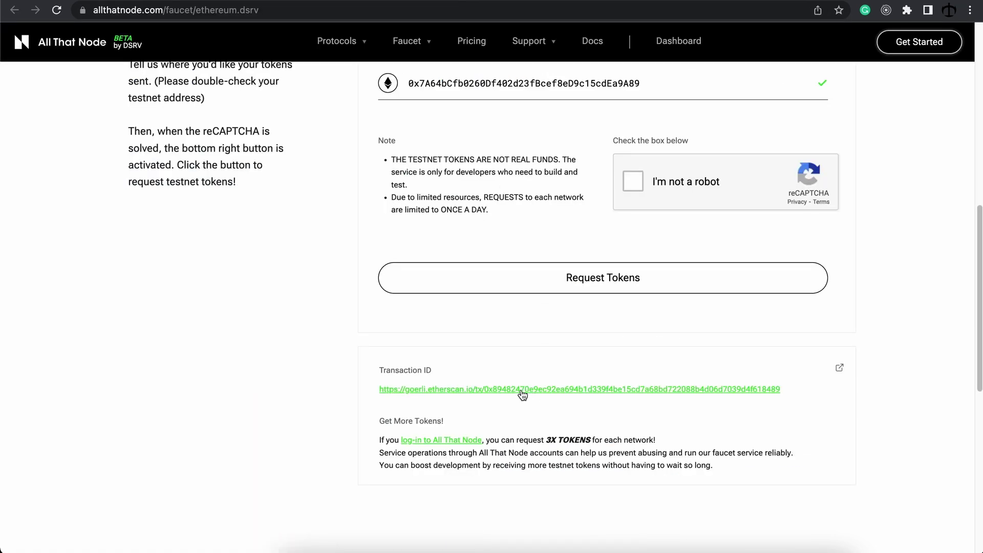
left_click(522, 391)
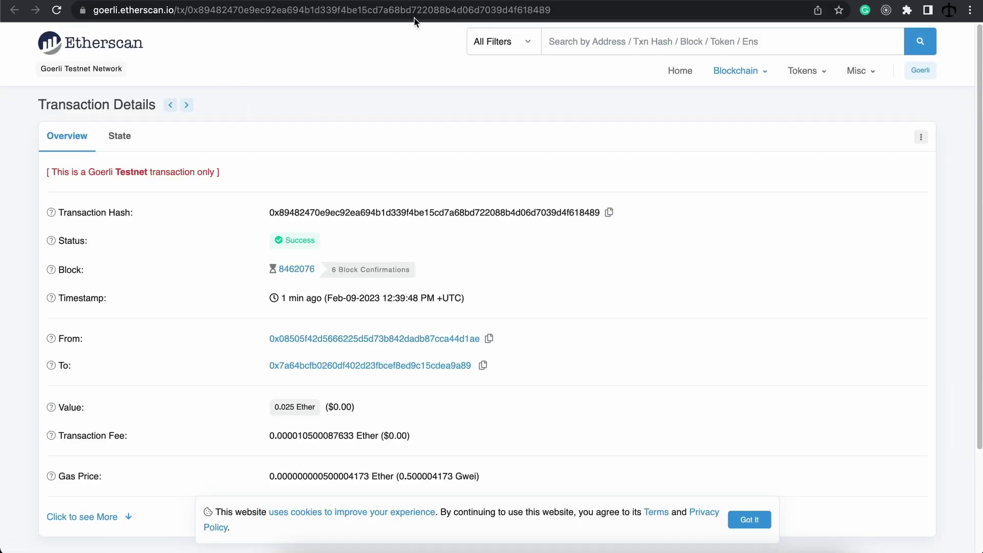
key("super+w")
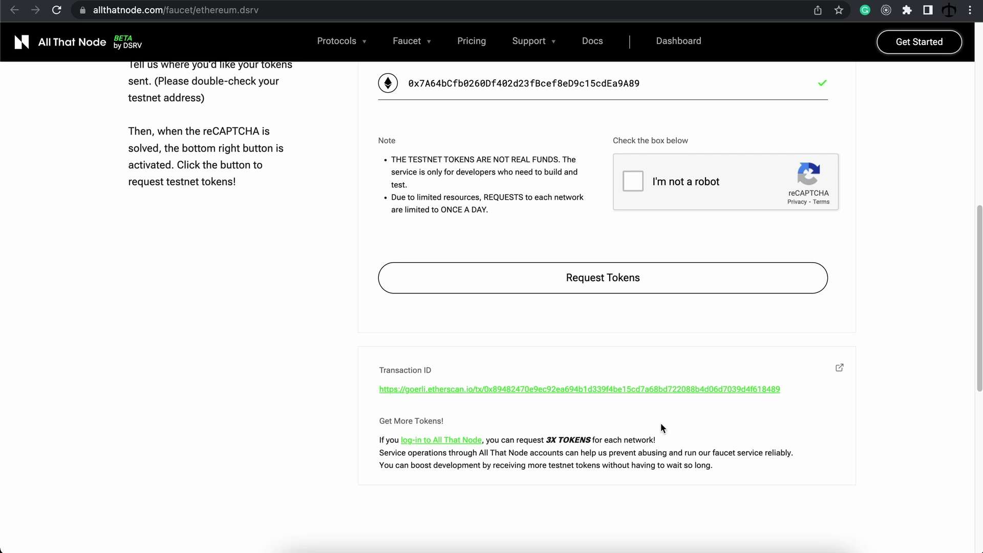
Step: Open MetaMask to check Account 1's 0.025 GoerliETH balance, then close the wallet
left_click(908, 13)
left_click(816, 157)
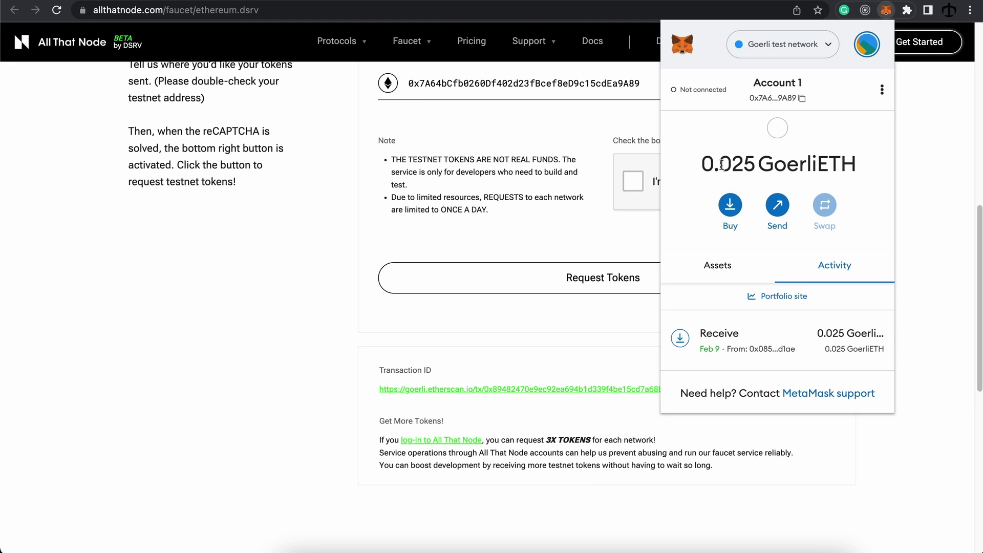
left_click_drag(719, 164, 842, 165)
left_click(864, 167)
left_click(505, 228)
scroll(505, 228, "up", 5)
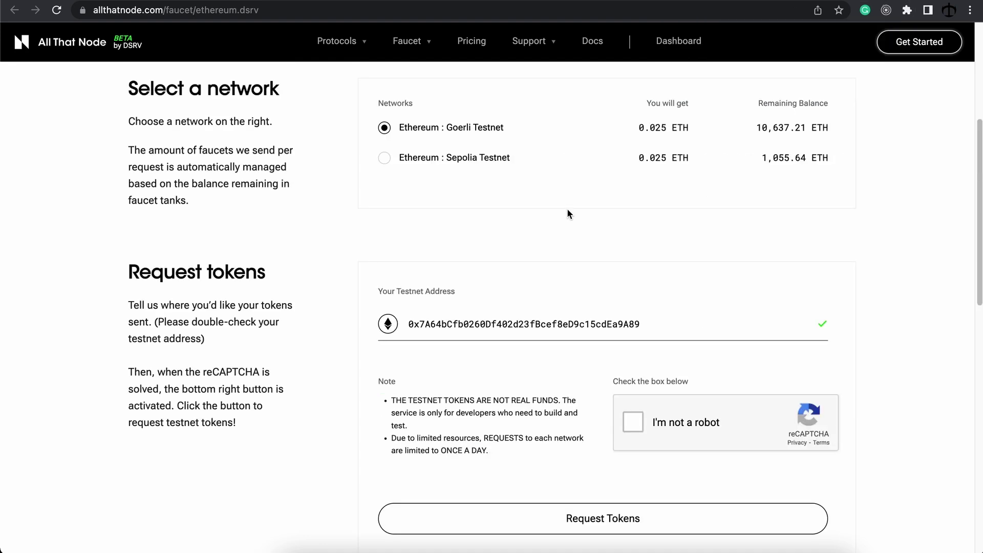
Step: Reopen MetaMask and view its network list without changing networks
left_click(907, 10)
left_click(777, 146)
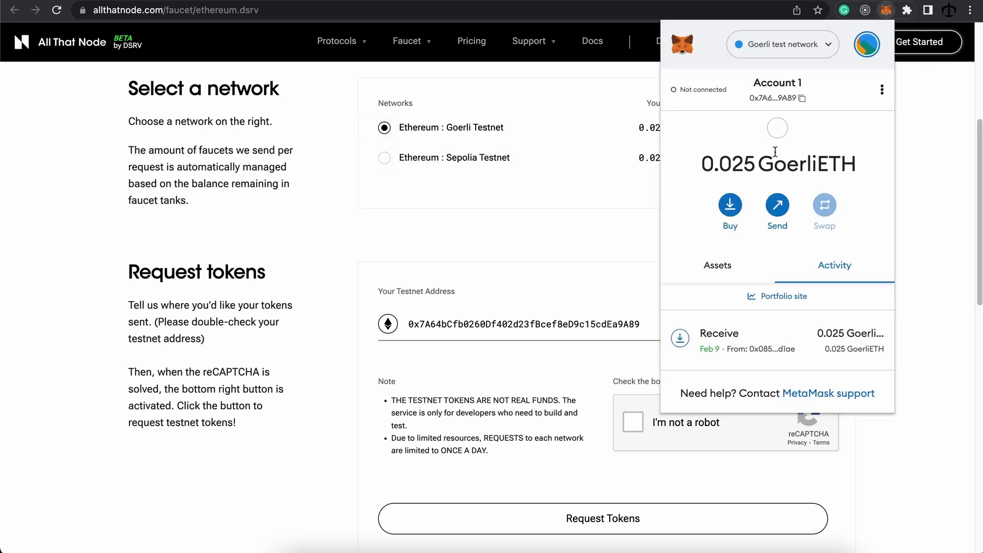
left_click(777, 45)
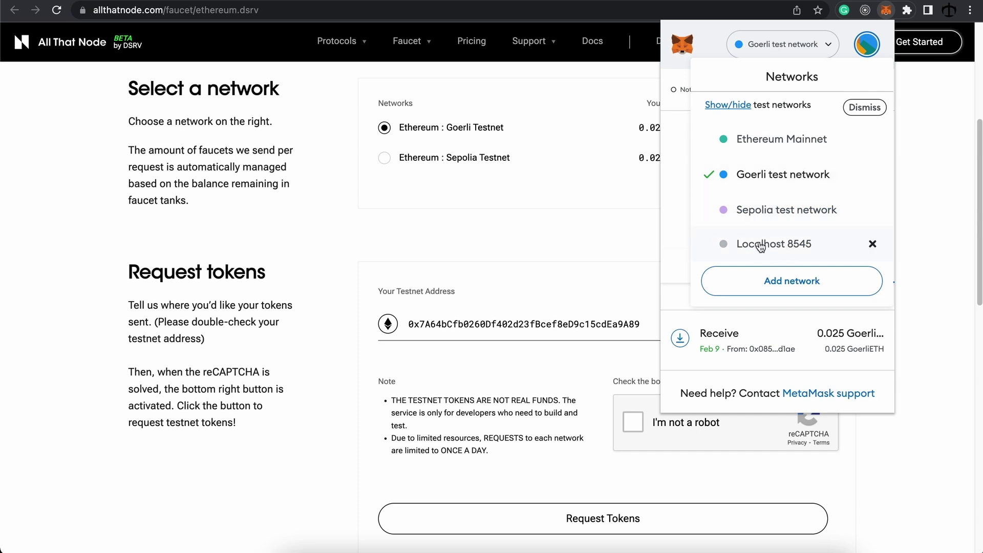
left_click(608, 223)
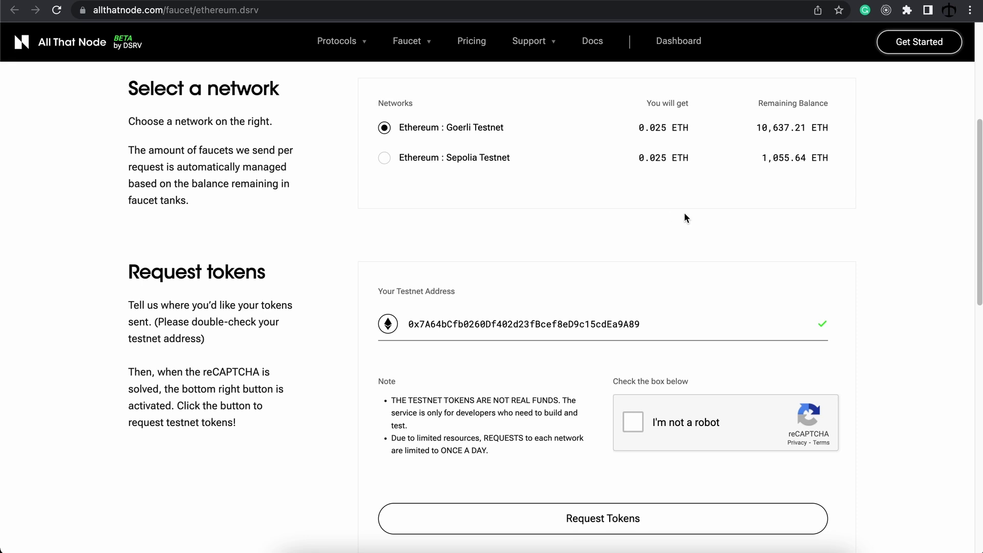
Step: Switch the wallet between Ethereum Mainnet (0.1422 ETH) and Goerli, ending on Ethereum Mainnet
left_click(907, 10)
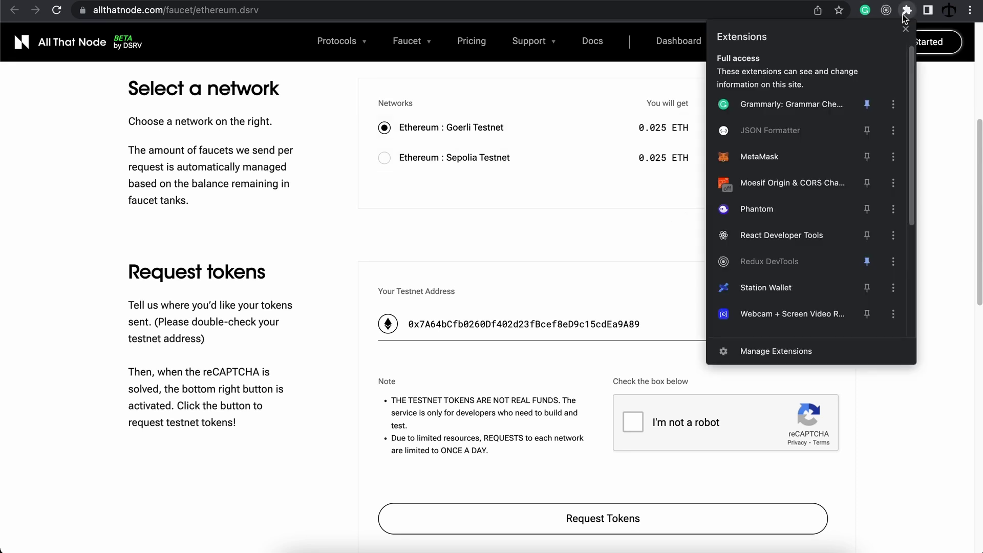
left_click(797, 153)
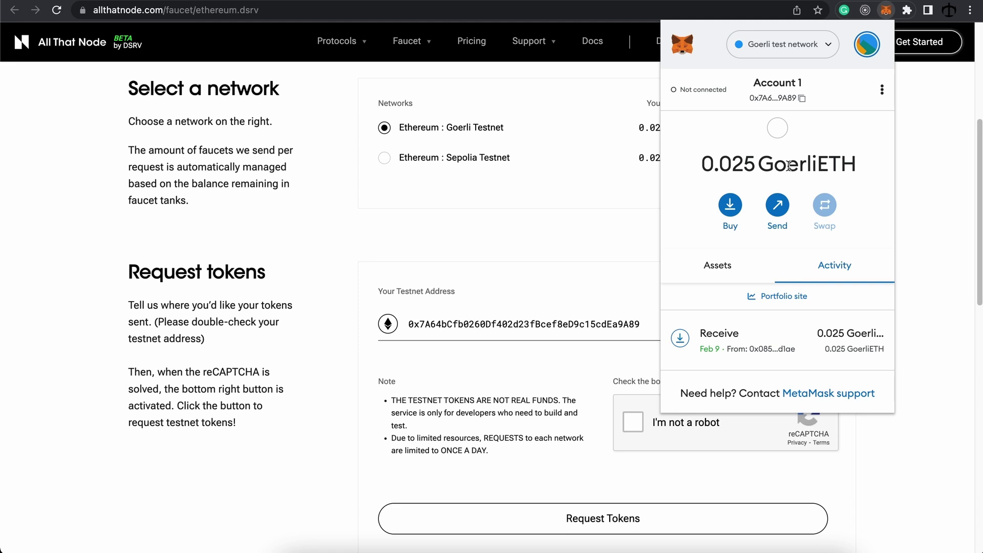
left_click(766, 55)
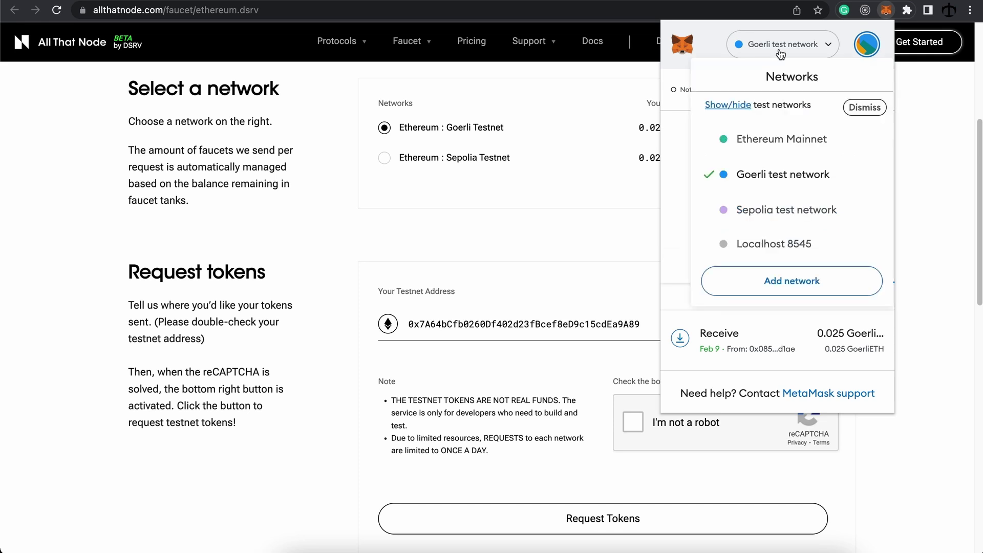
left_click(770, 140)
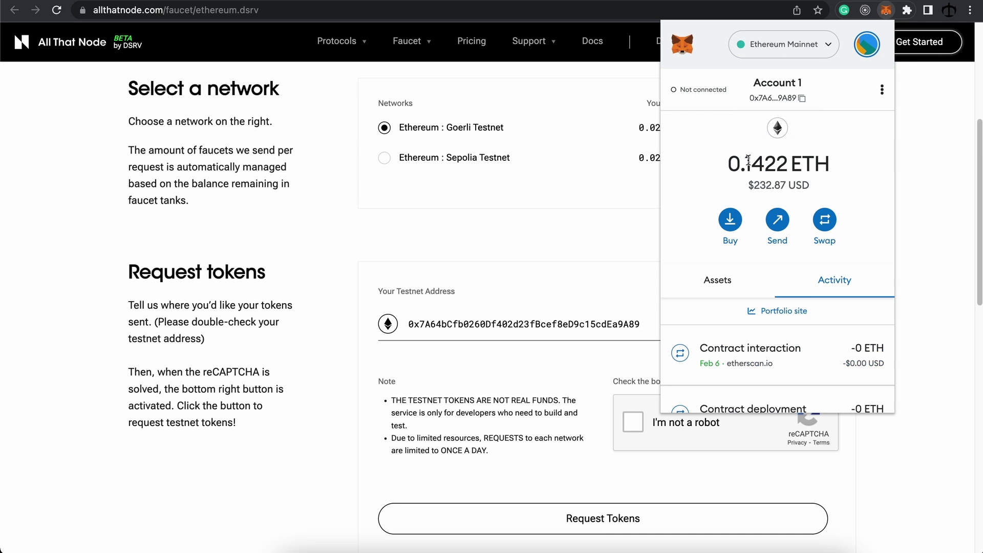
left_click(774, 56)
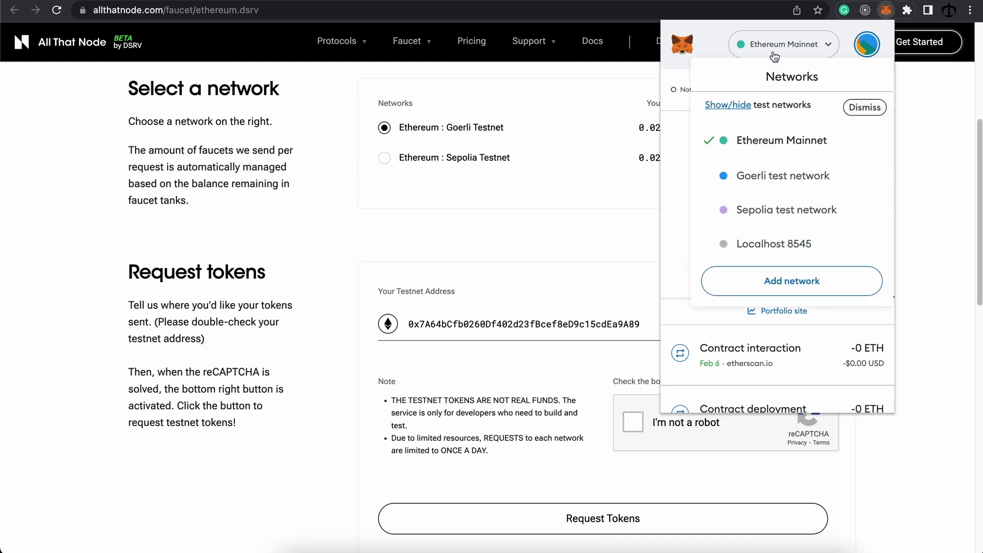
left_click(770, 173)
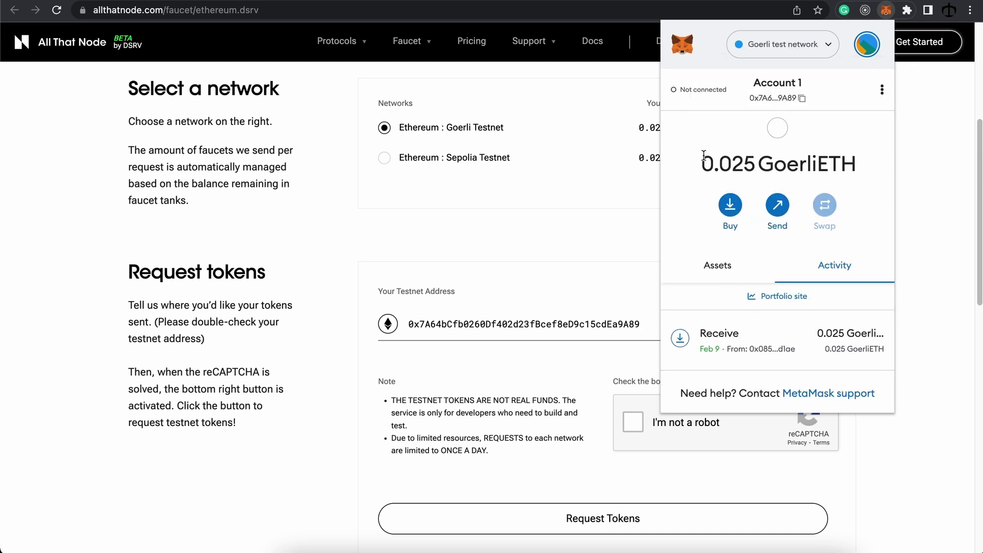
left_click(783, 51)
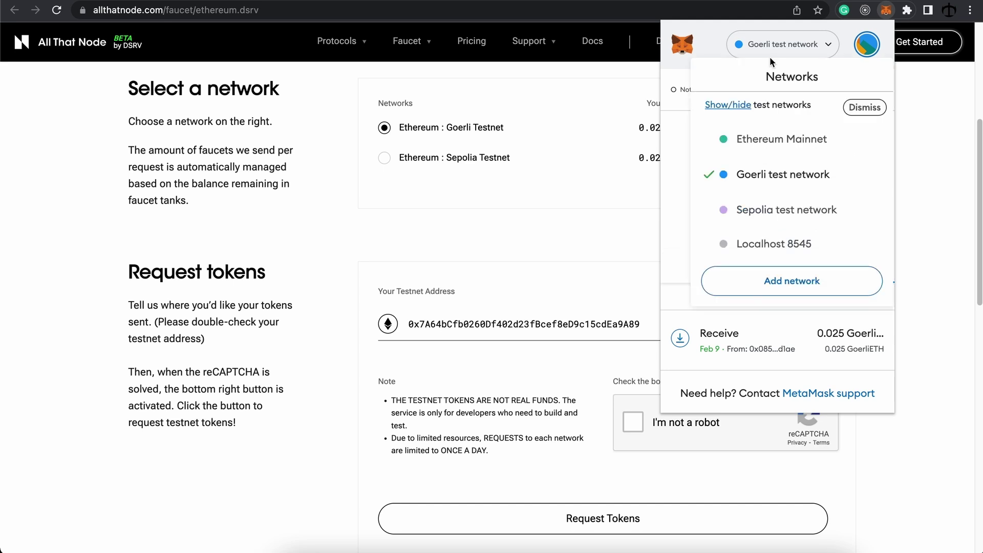
left_click(765, 146)
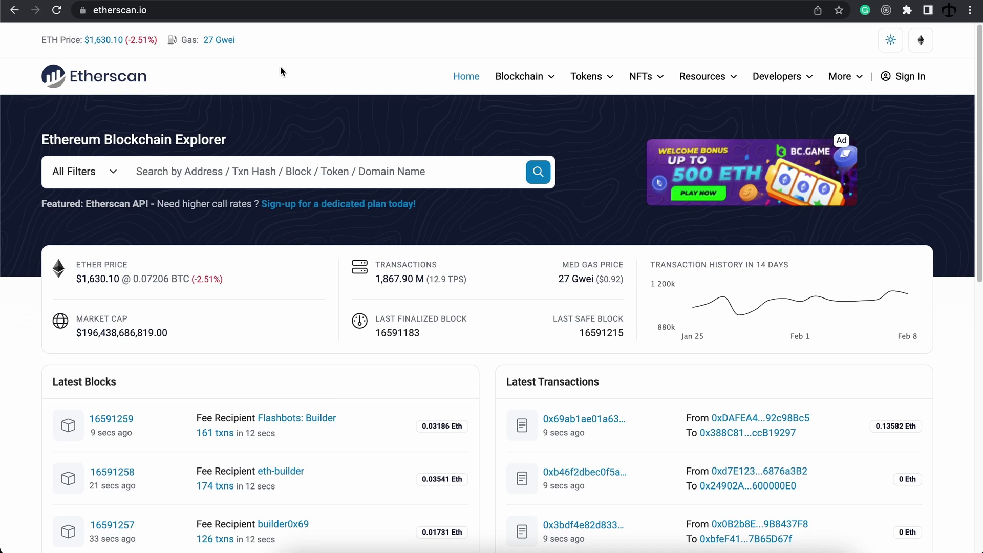
left_click(160, 13)
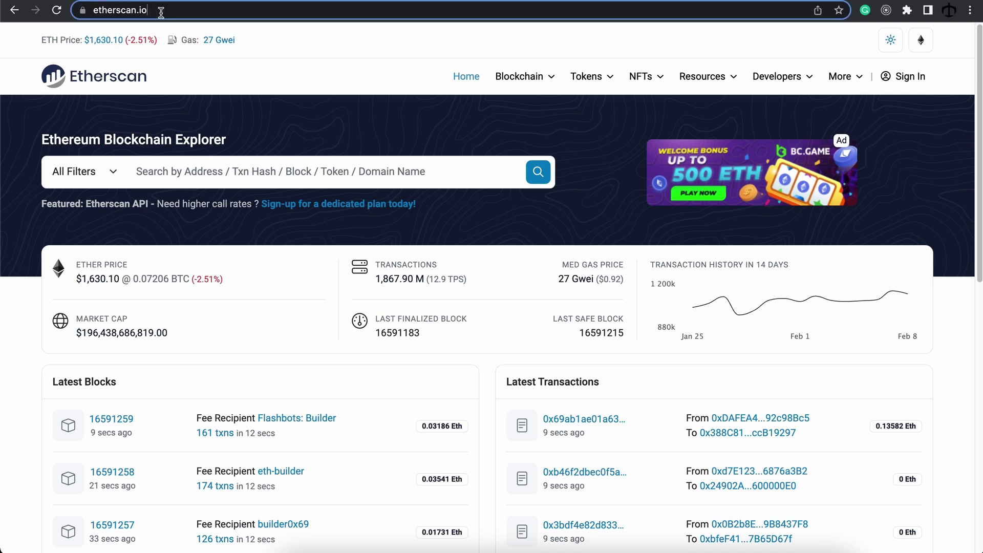
left_click(335, 70)
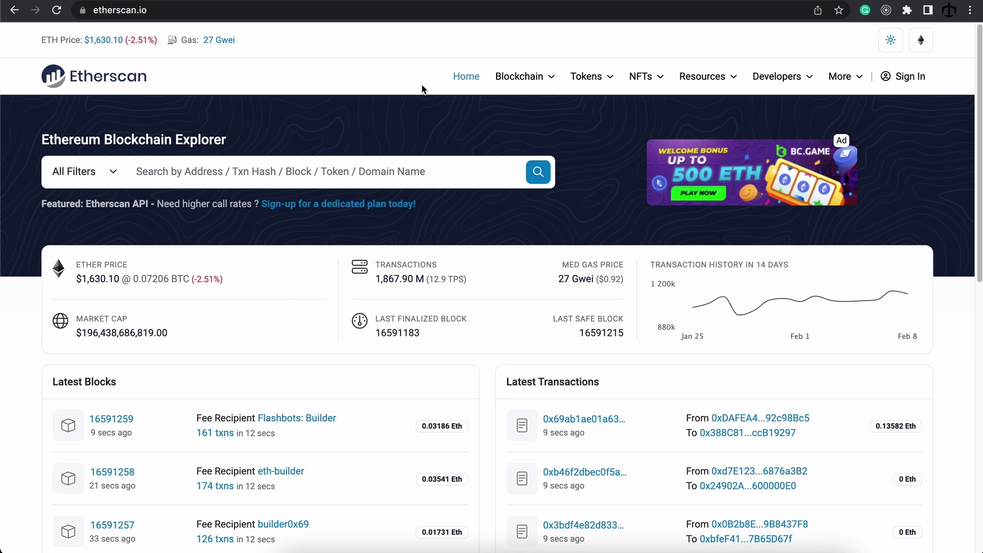
key("ctrl+Tab")
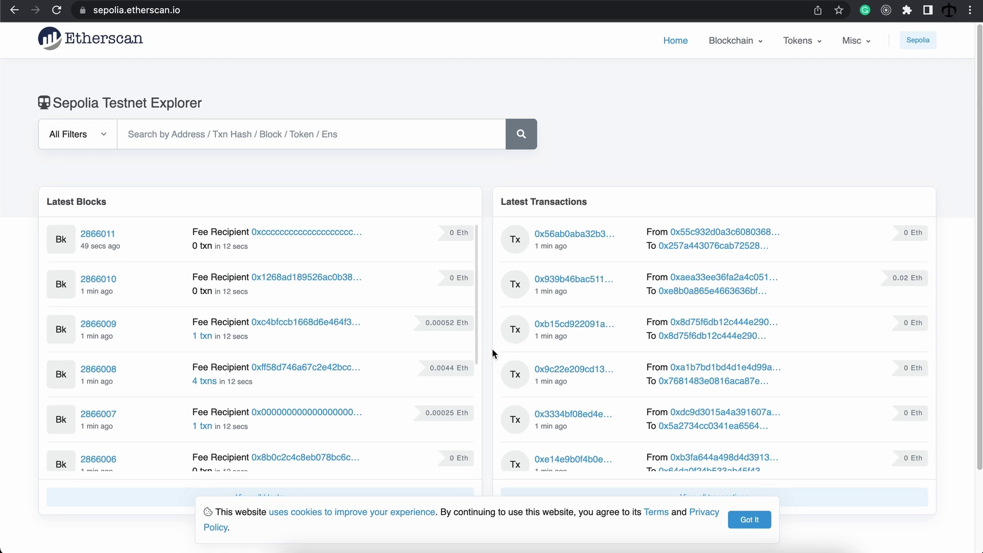
scroll(447, 214, "down", 1)
scroll(445, 208, "down", 2)
scroll(446, 208, "up", 3)
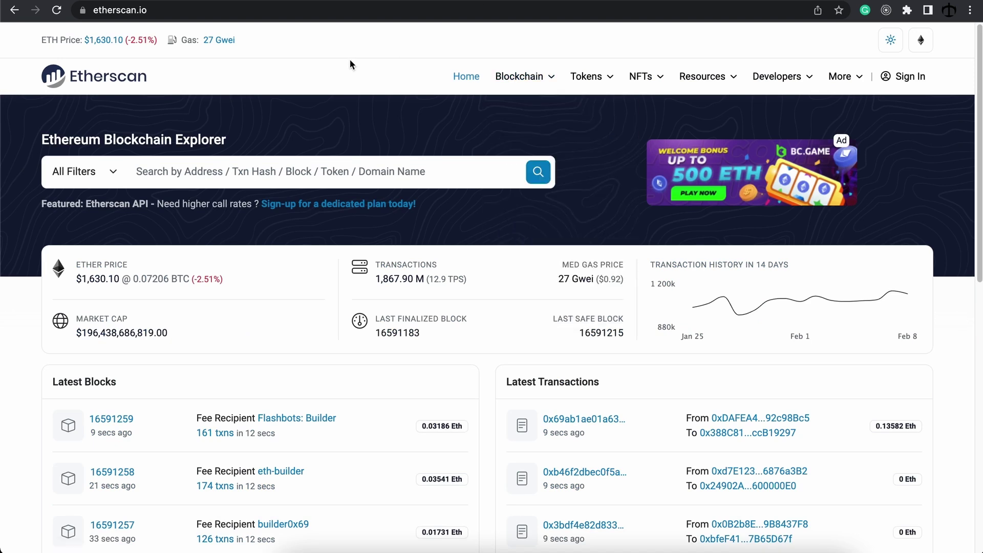
Step: Switch MetaMask to the Sepolia test network to see its 0 SepoliaETH balance, then reopen the network list
left_click(907, 11)
left_click(782, 152)
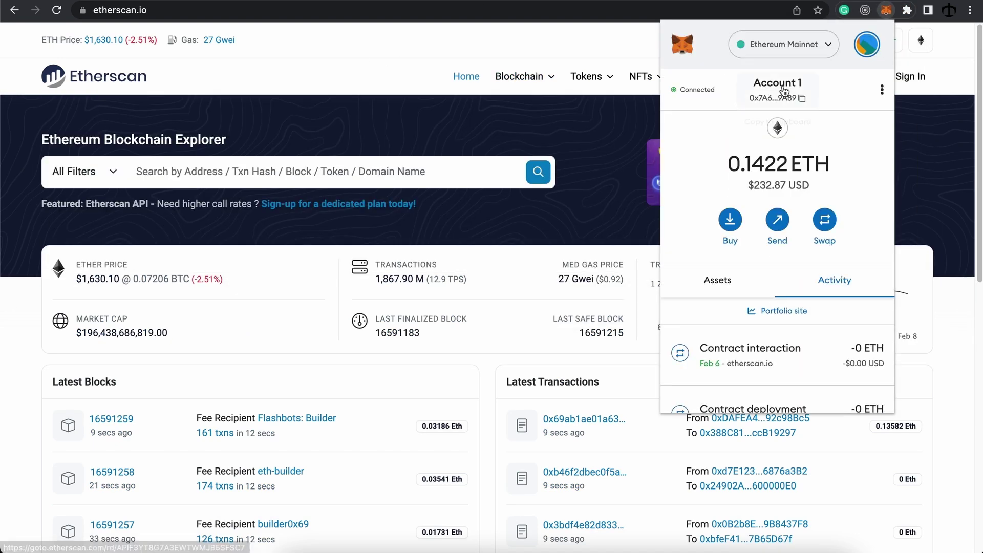
left_click(782, 51)
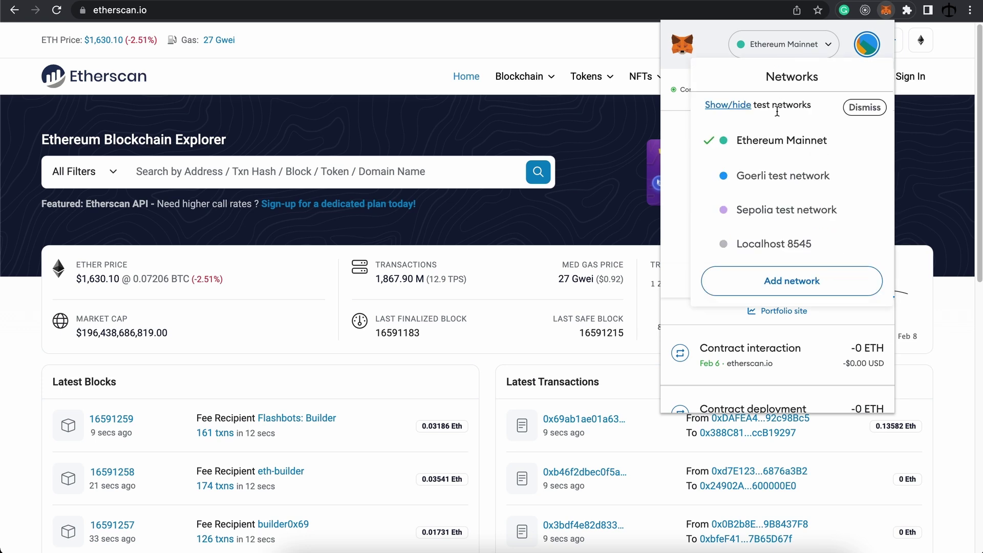
left_click(773, 207)
left_click(775, 56)
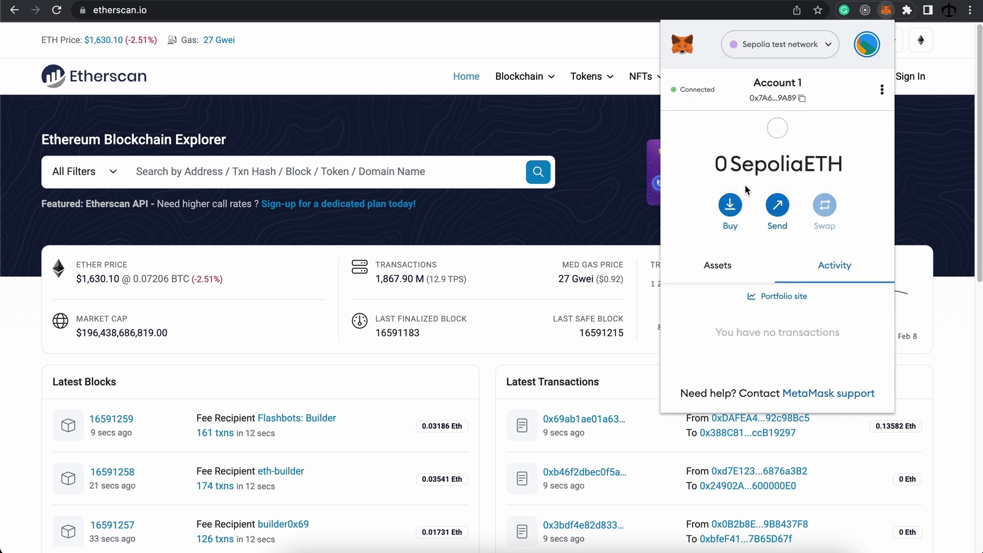